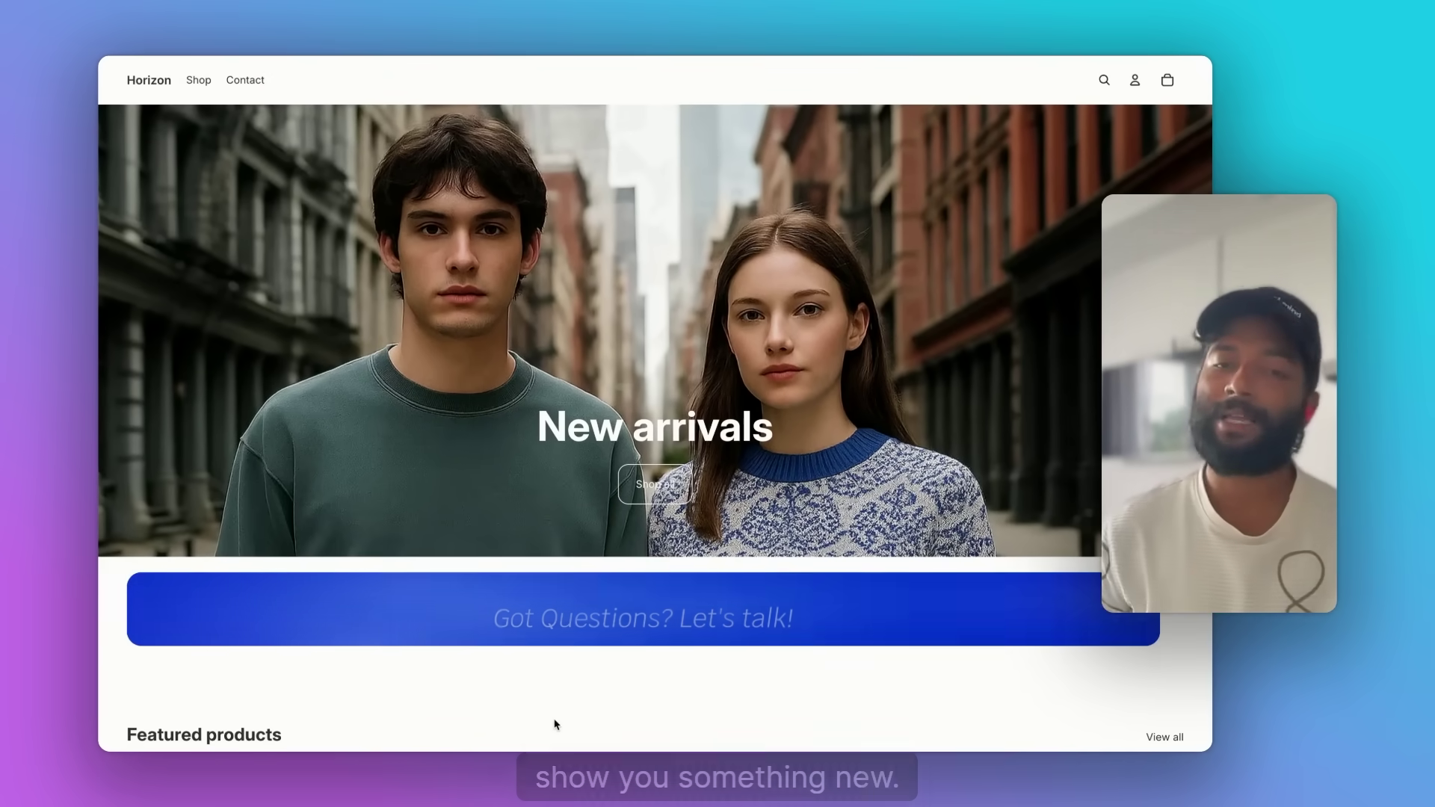
Start a live voice conversation with the assistant from the homepage Voice Bar banner.
{"action": "left_click", "coordinate": [643, 613]}
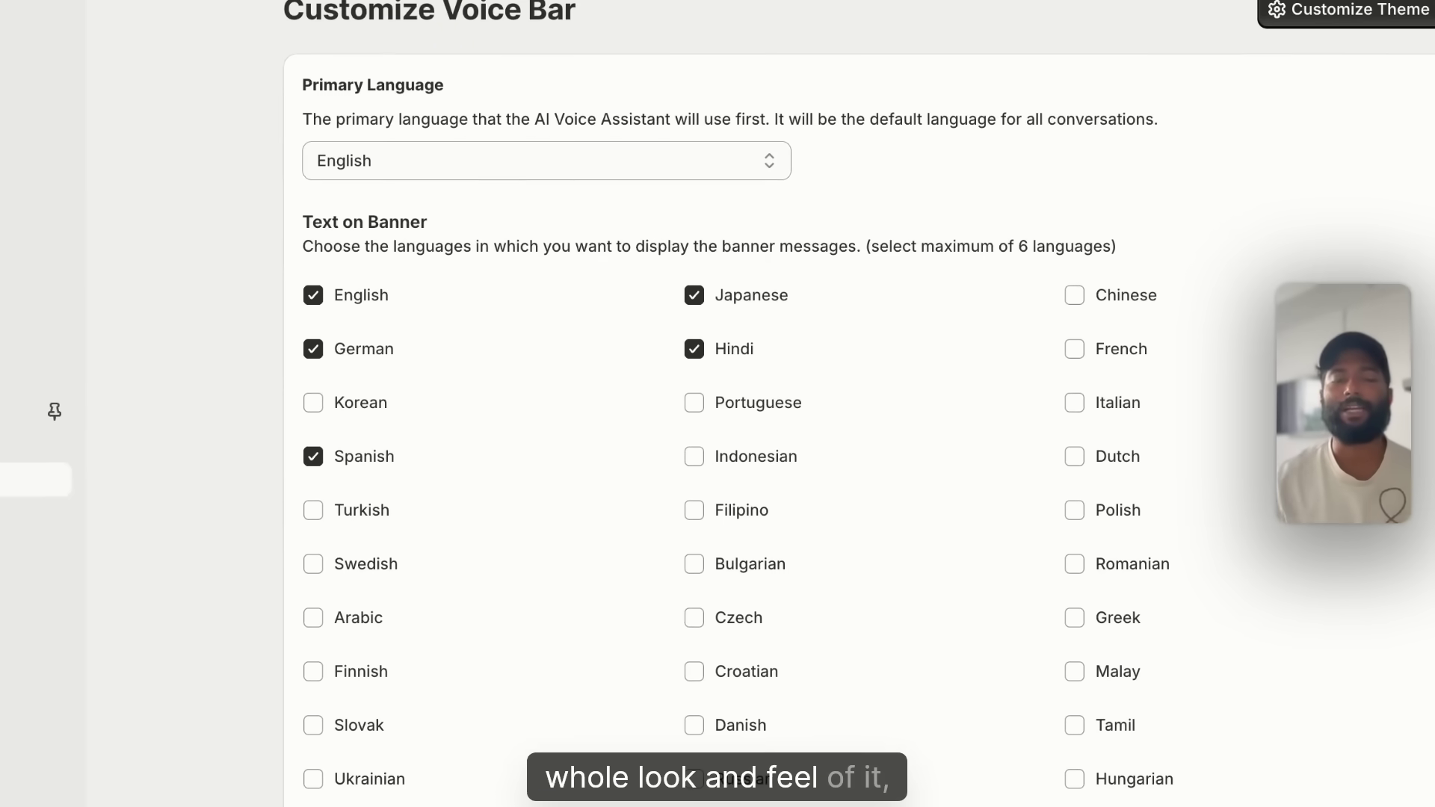
{"action": "scroll", "coordinate": [321, 536], "scroll_direction": "down", "scroll_amount": 5}
{"action": "scroll", "coordinate": [467, 492], "scroll_direction": "down", "scroll_amount": 5}
{"action": "scroll", "coordinate": [468, 492], "scroll_direction": "down", "scroll_amount": 3}
{"action": "scroll", "coordinate": [499, 447], "scroll_direction": "down", "scroll_amount": 2}
{"action": "scroll", "coordinate": [499, 441], "scroll_direction": "down", "scroll_amount": 3}
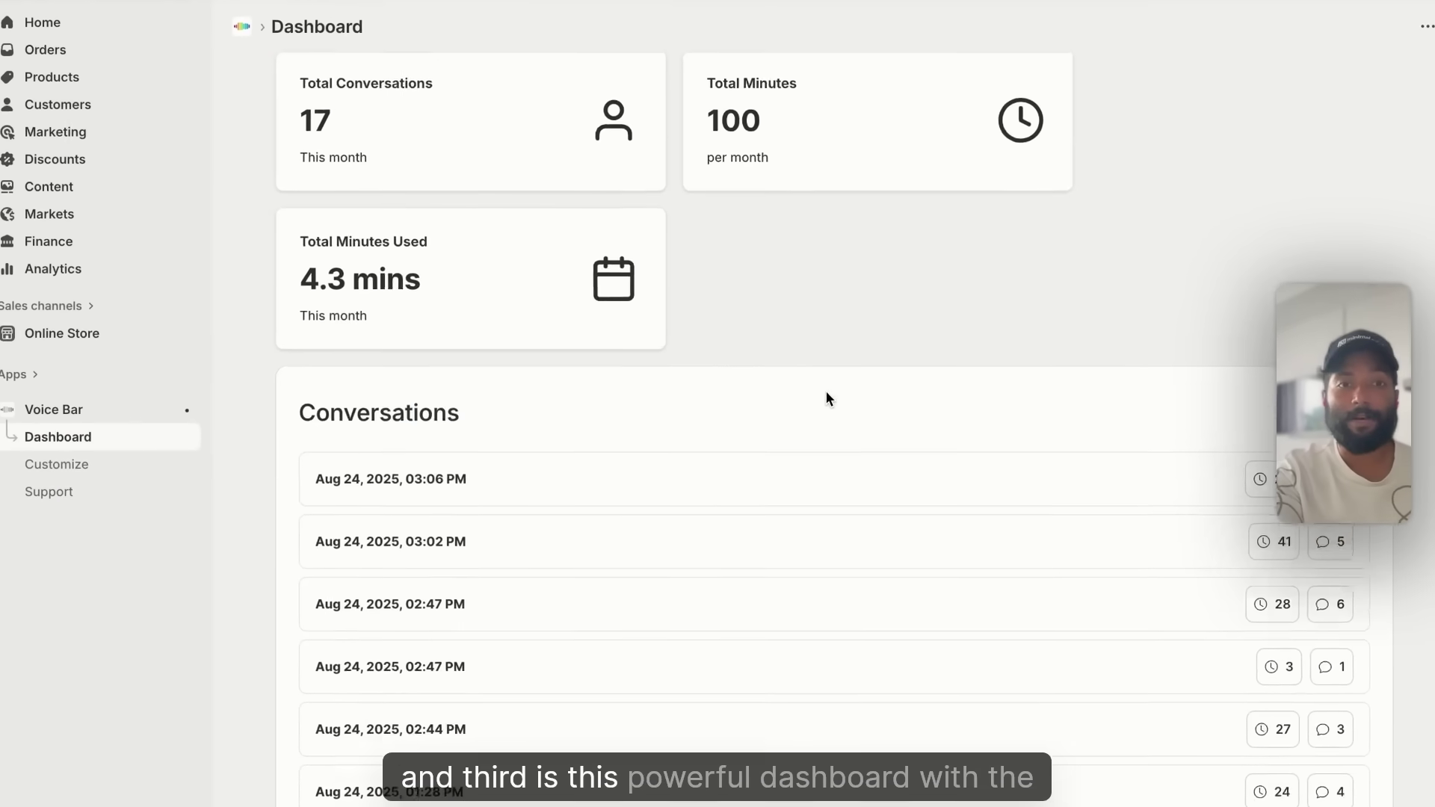
{"action": "scroll", "coordinate": [827, 392], "scroll_direction": "down", "scroll_amount": 4}
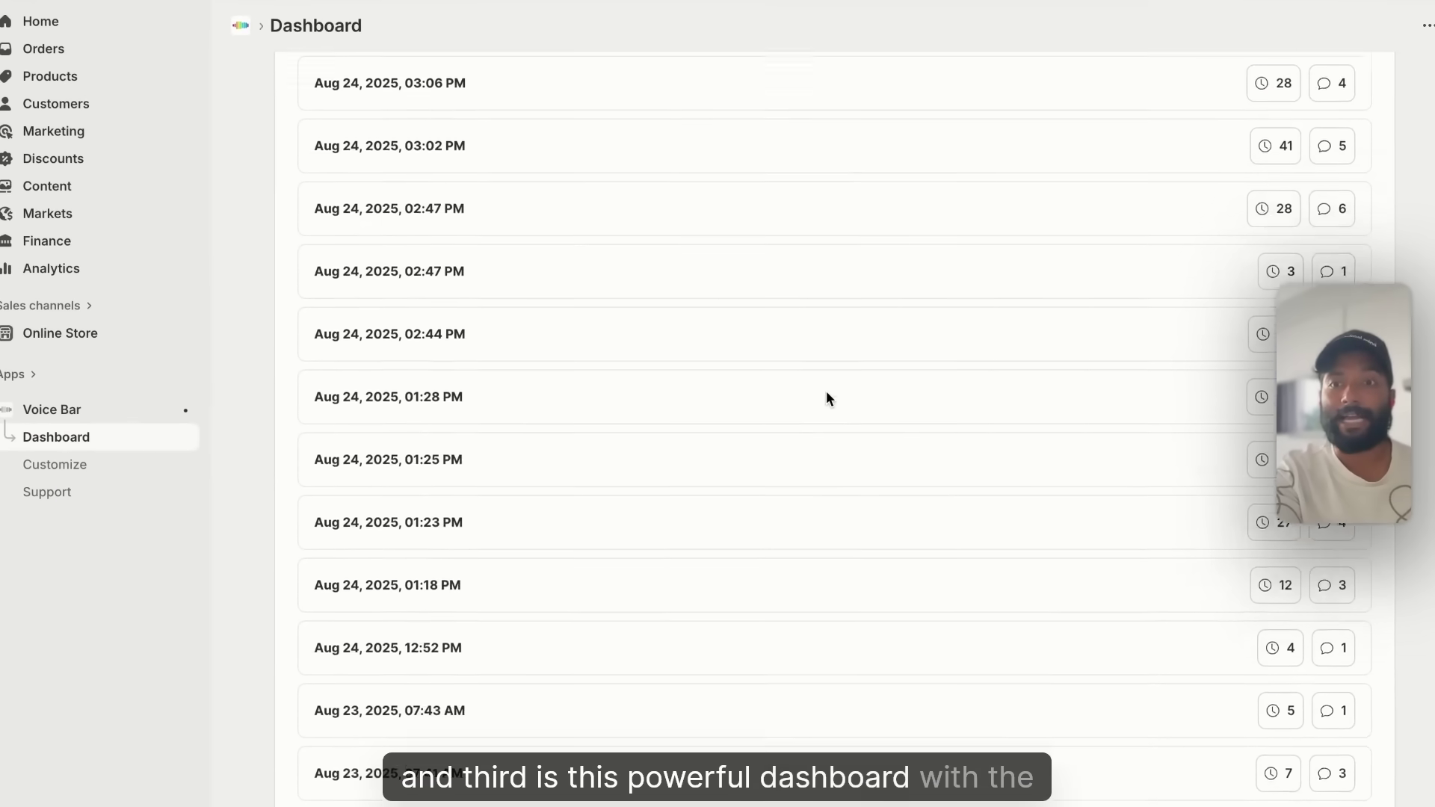
{"action": "scroll", "coordinate": [826, 392], "scroll_direction": "up", "scroll_amount": 1}
{"action": "scroll", "coordinate": [496, 608], "scroll_direction": "up", "scroll_amount": 4}
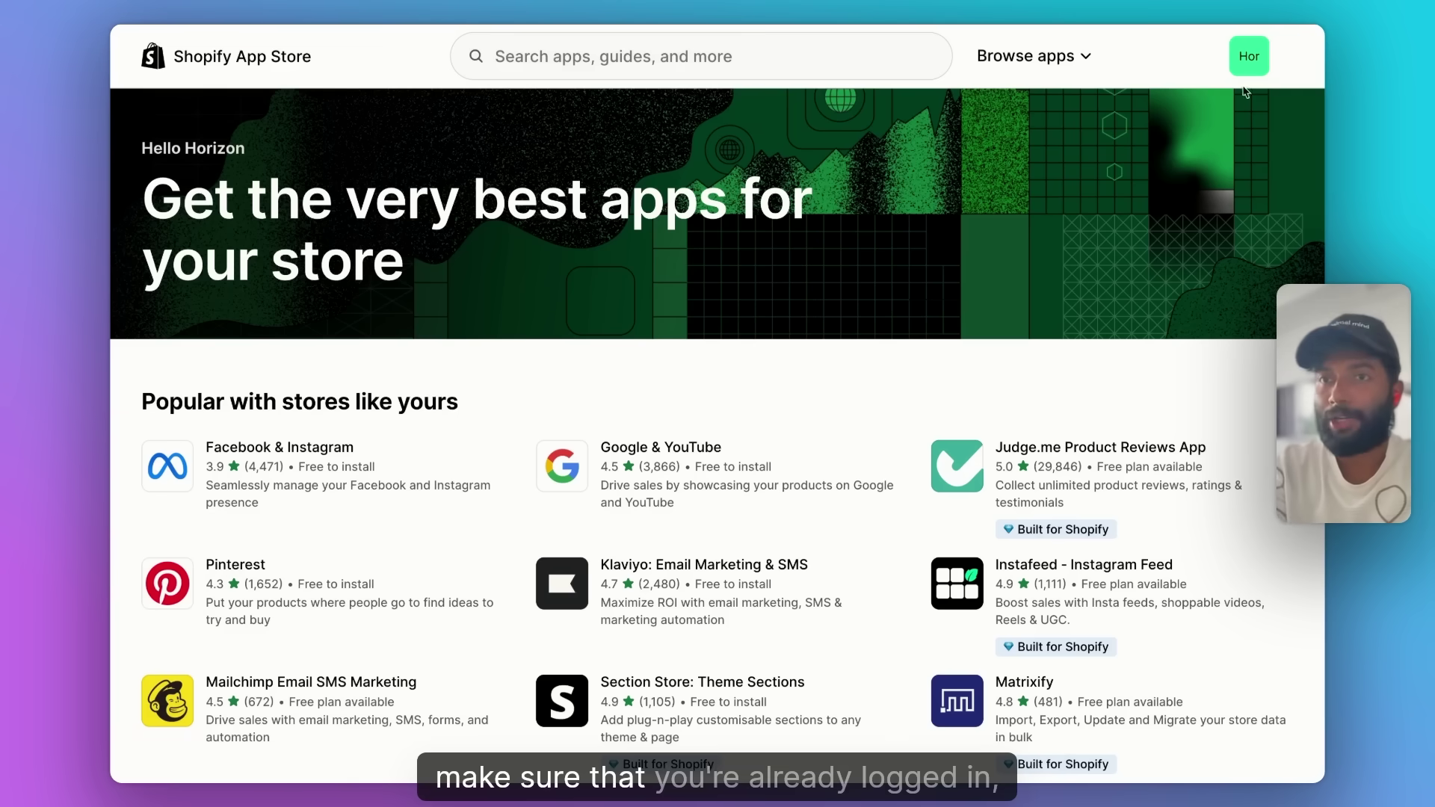
Search the App Store for 'voice bar' and open the Voice Bar listing.
{"action": "left_click", "coordinate": [632, 62]}
{"action": "type", "text": "oice "}
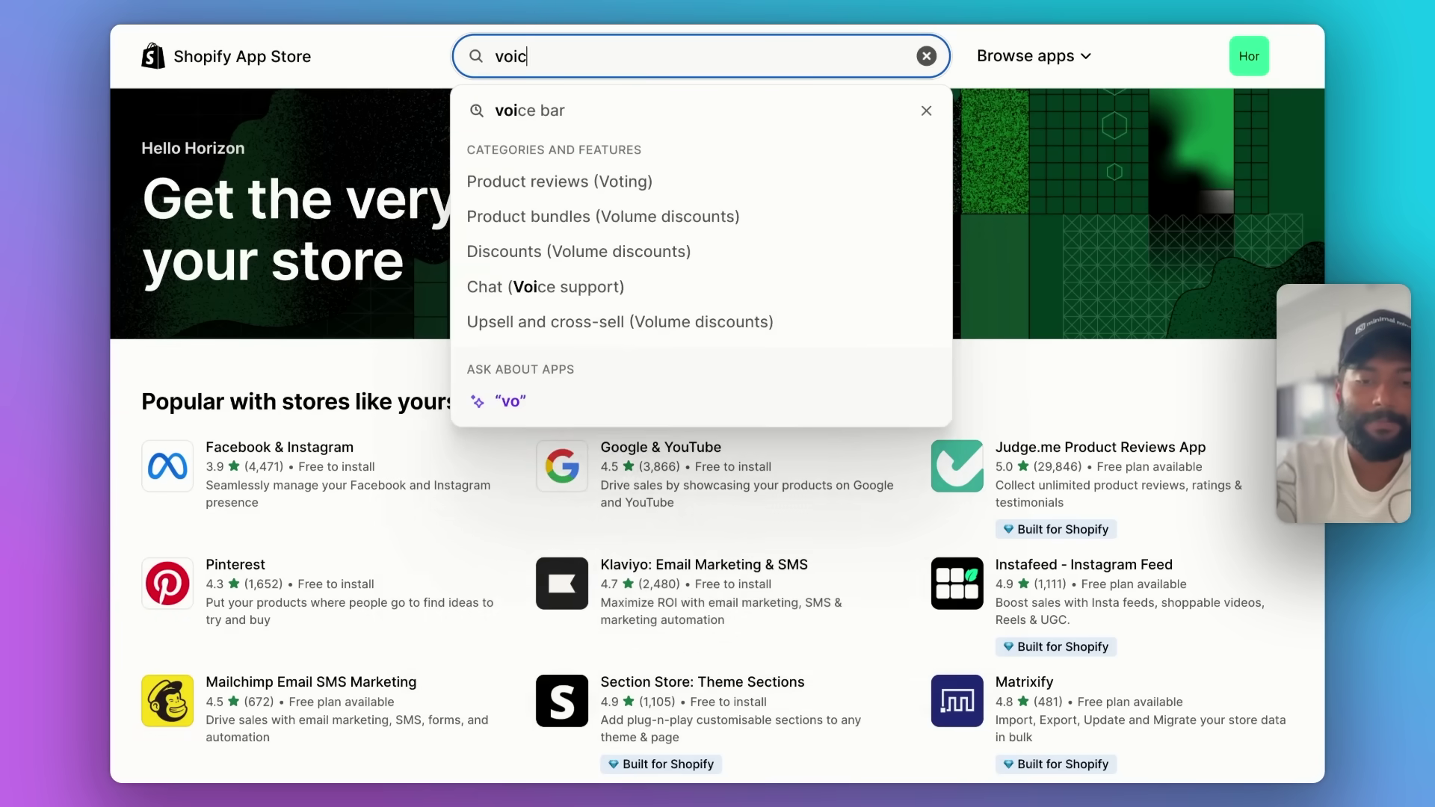
{"action": "type", "text": "bar"}
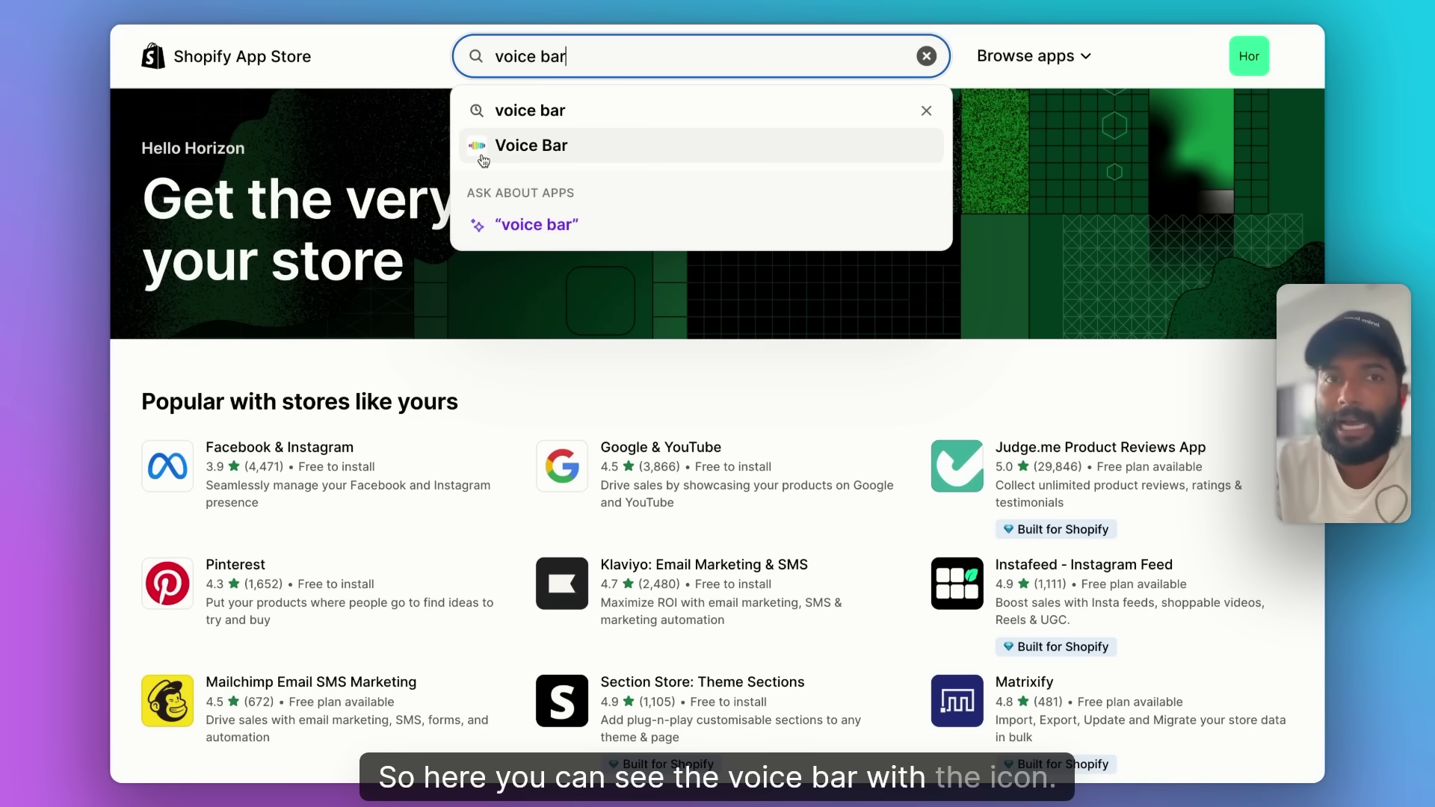
{"action": "left_click", "coordinate": [531, 145]}
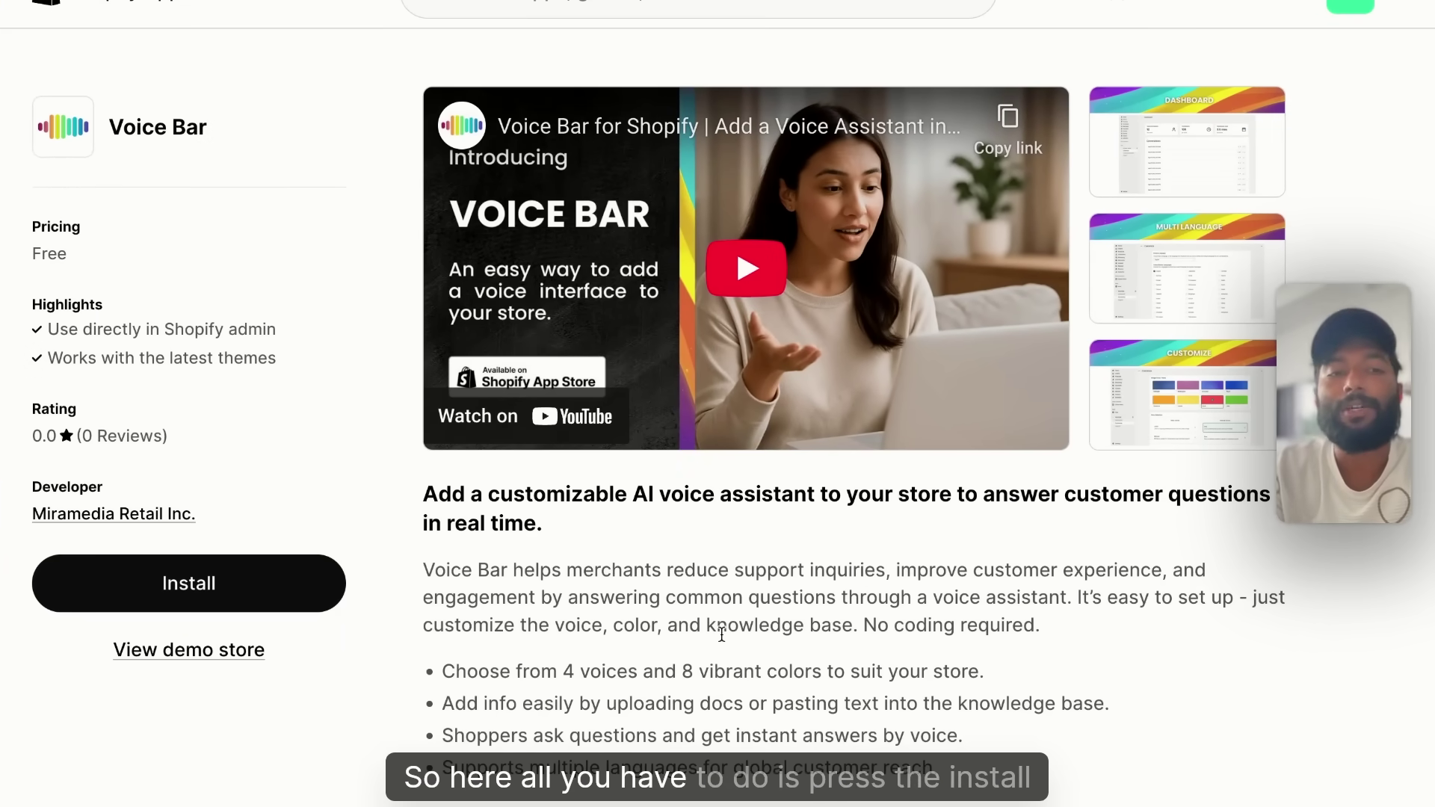
Install Voice Bar, approving its access to products, orders and discounts.
{"action": "left_click", "coordinate": [238, 587]}
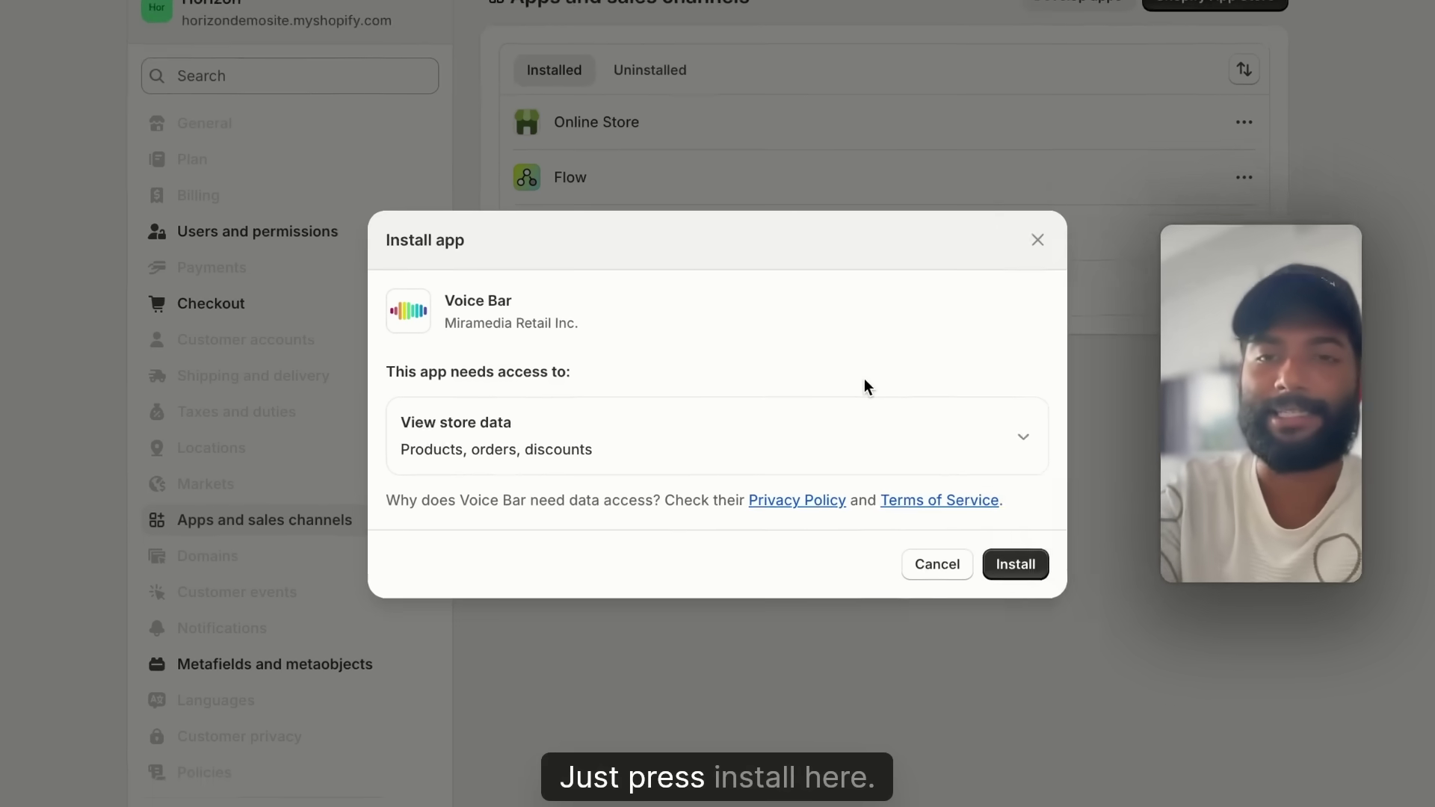
{"action": "left_click", "coordinate": [975, 542]}
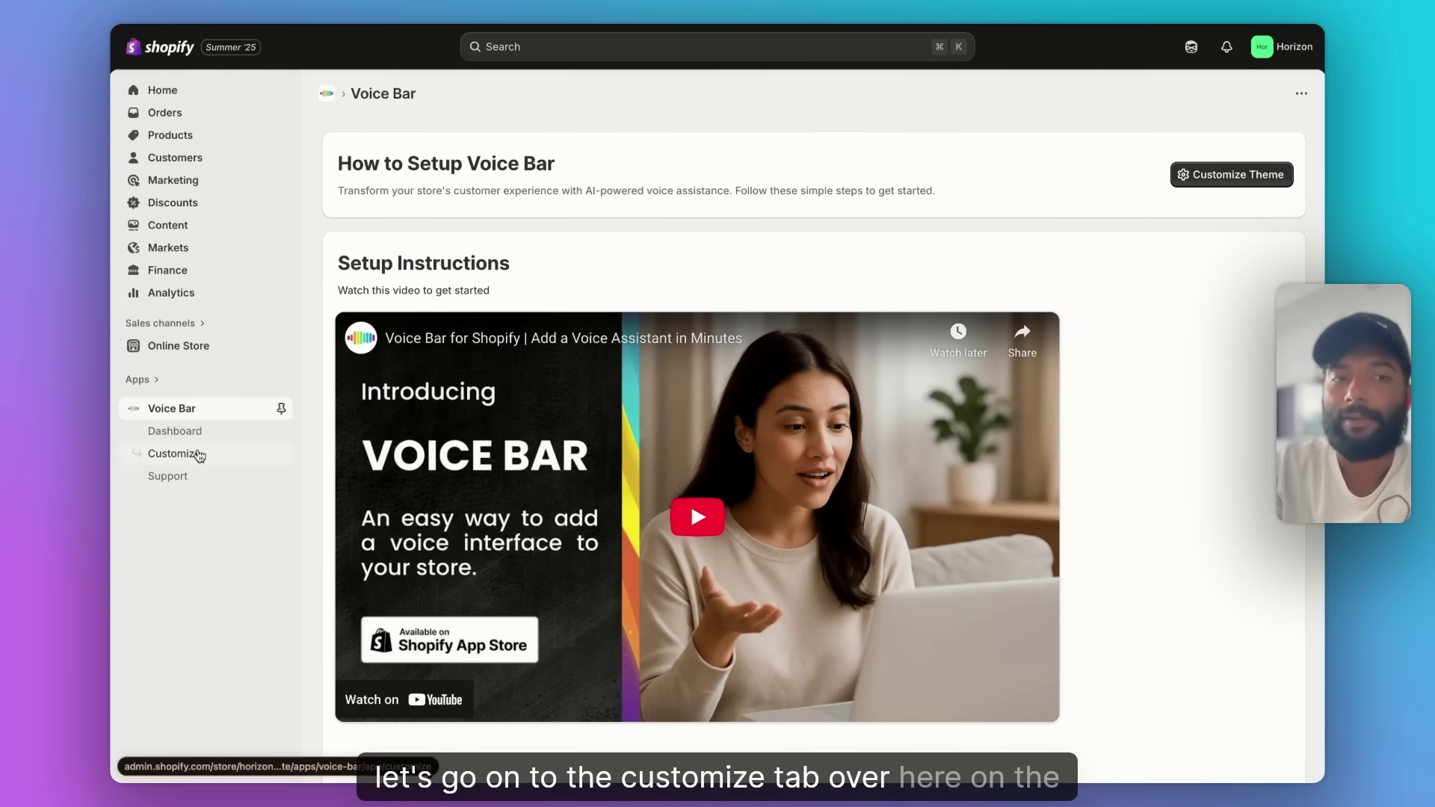
In Customize Voice Bar, keep English as the assistant's primary language.
{"action": "left_click", "coordinate": [200, 455]}
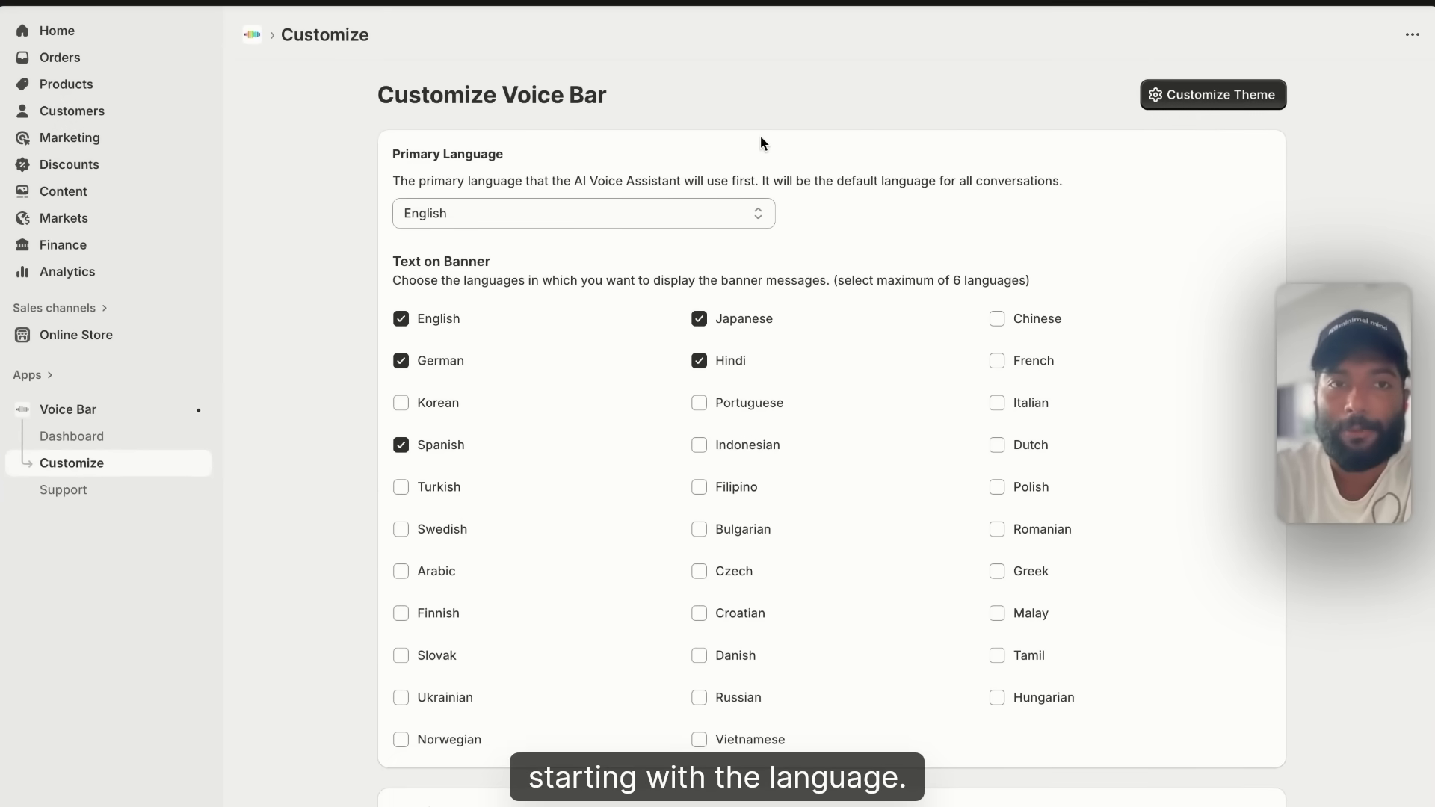
{"action": "left_click", "coordinate": [672, 213]}
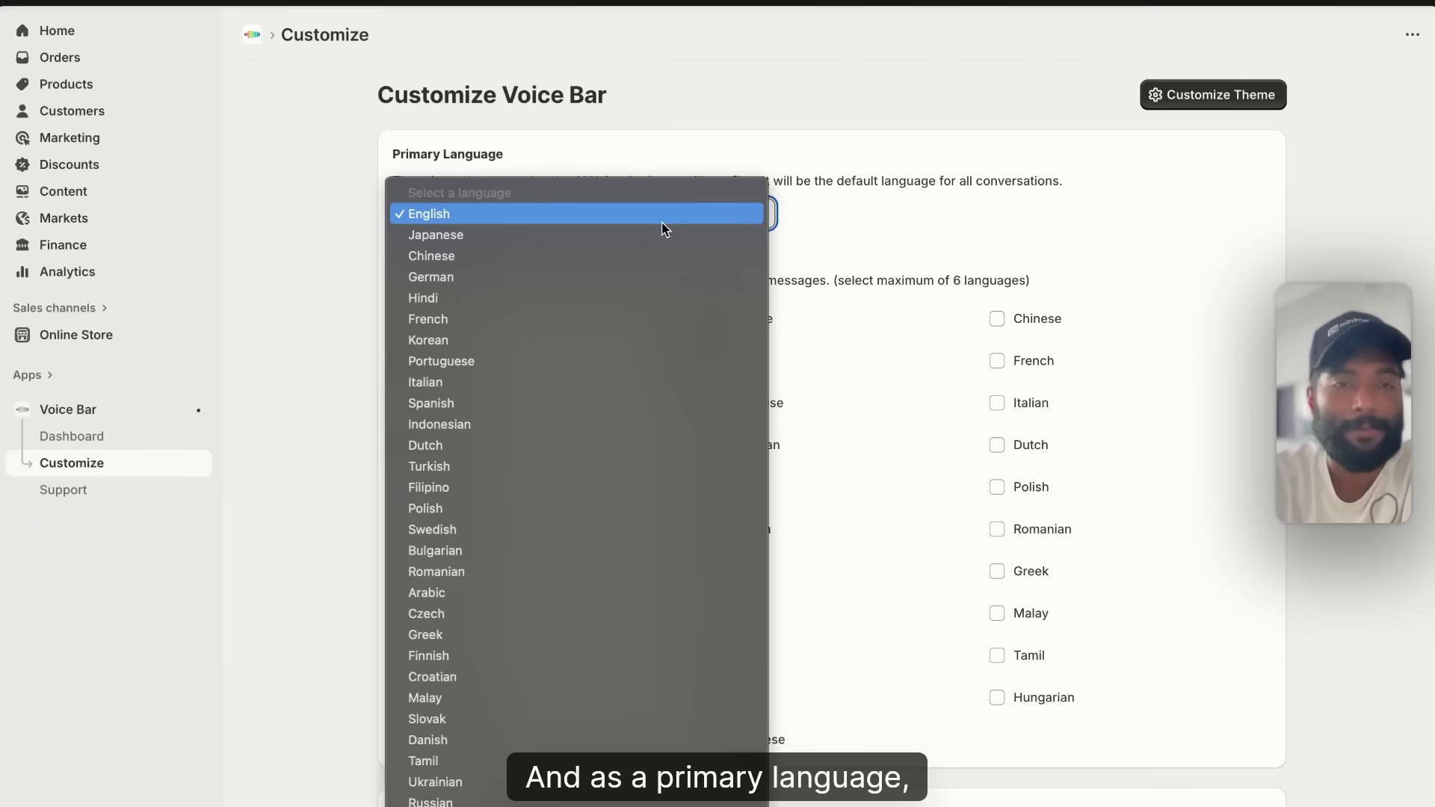
{"action": "left_click", "coordinate": [576, 219]}
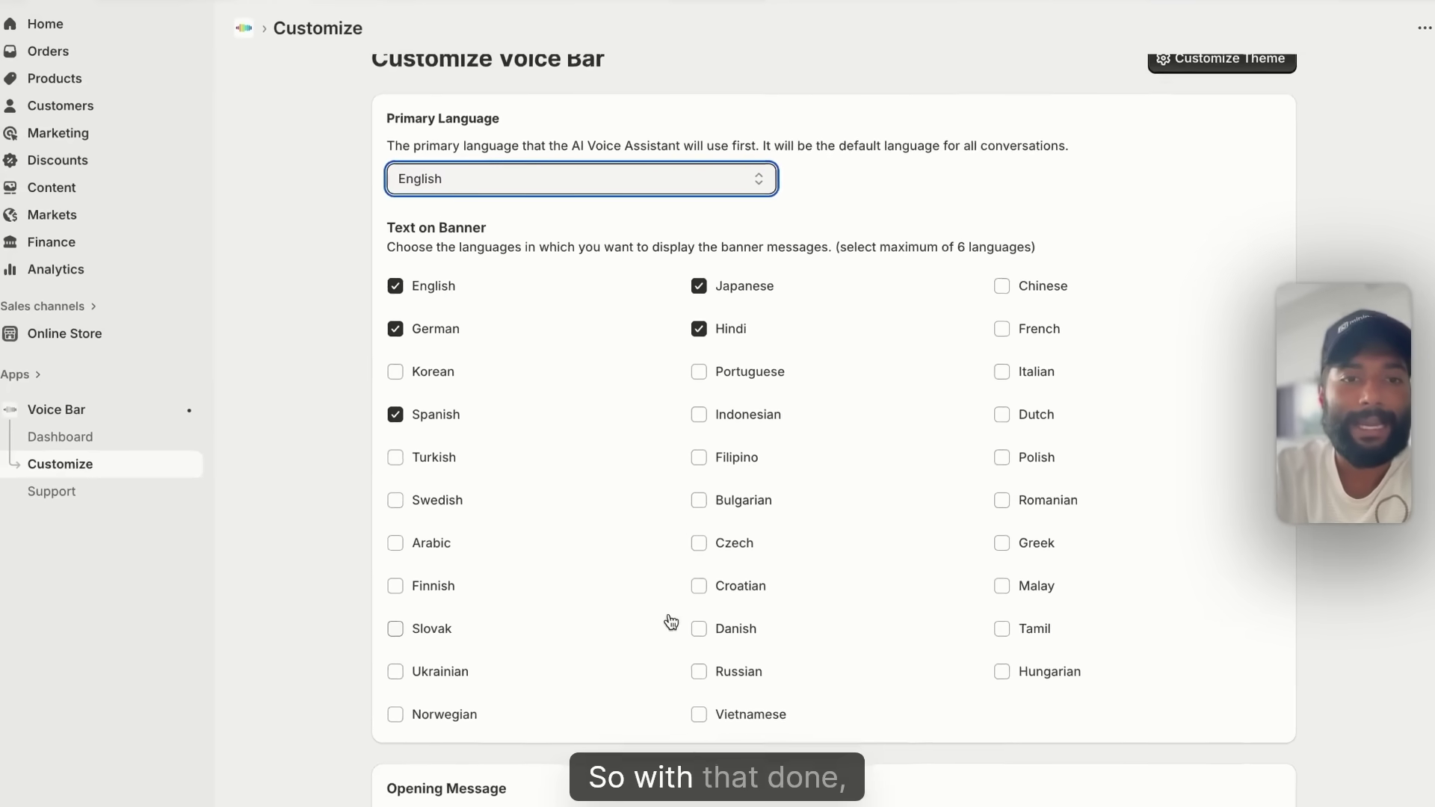
{"action": "scroll", "coordinate": [672, 618], "scroll_direction": "down", "scroll_amount": 5}
{"action": "scroll", "coordinate": [672, 618], "scroll_direction": "down", "scroll_amount": 2}
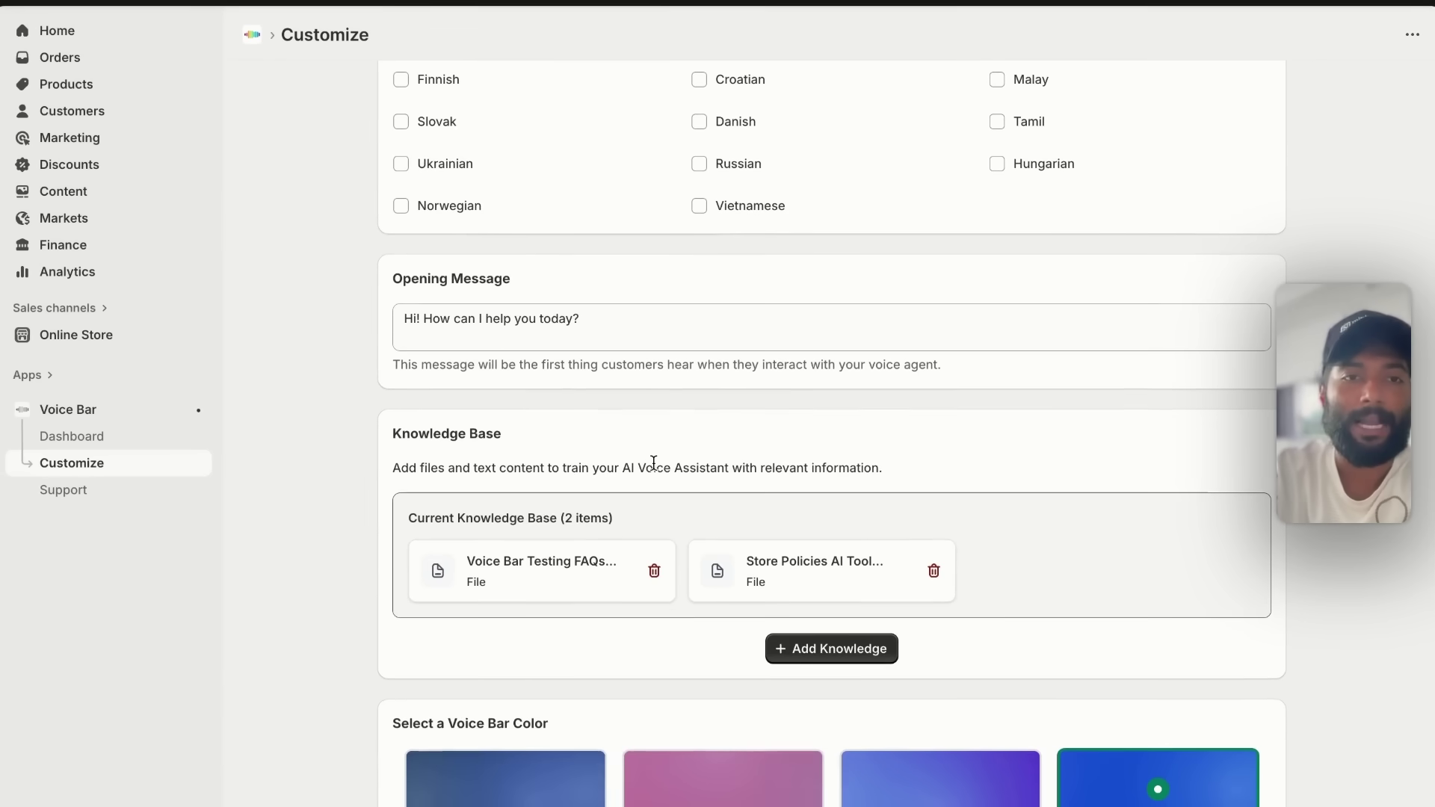
{"action": "left_click", "coordinate": [573, 279]}
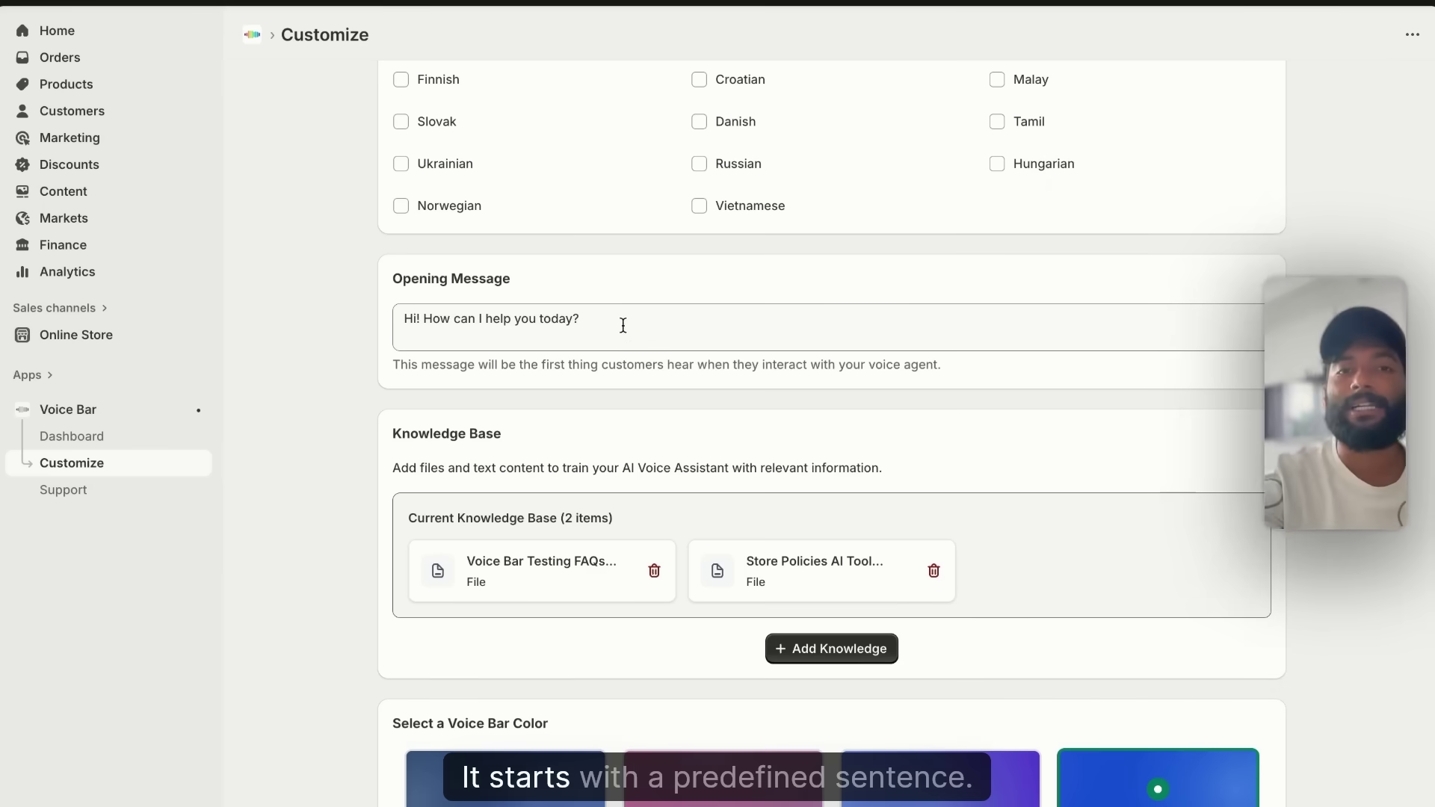
{"action": "left_click_drag", "start_coordinate": [583, 318], "coordinate": [455, 314]}
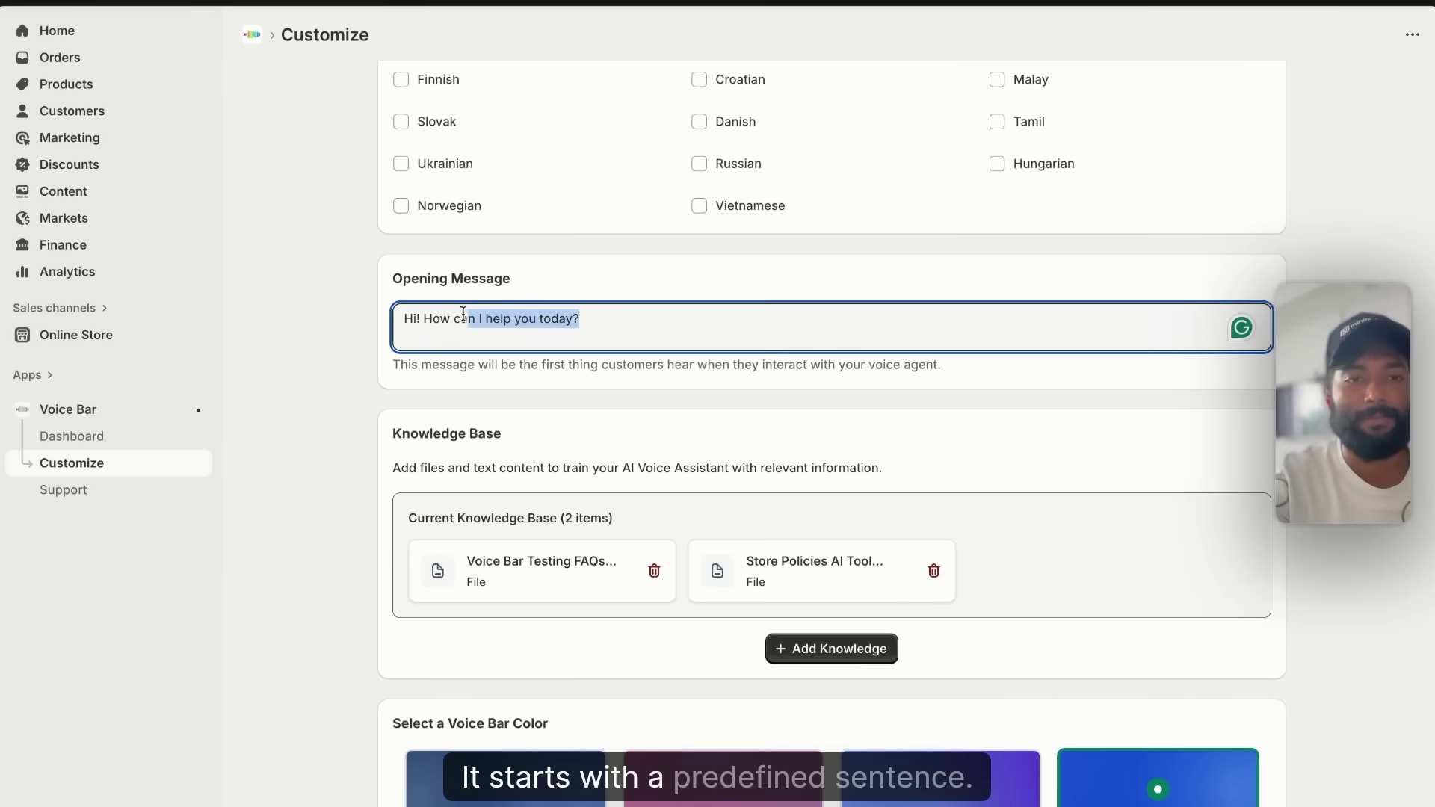
{"action": "left_click", "coordinate": [326, 416]}
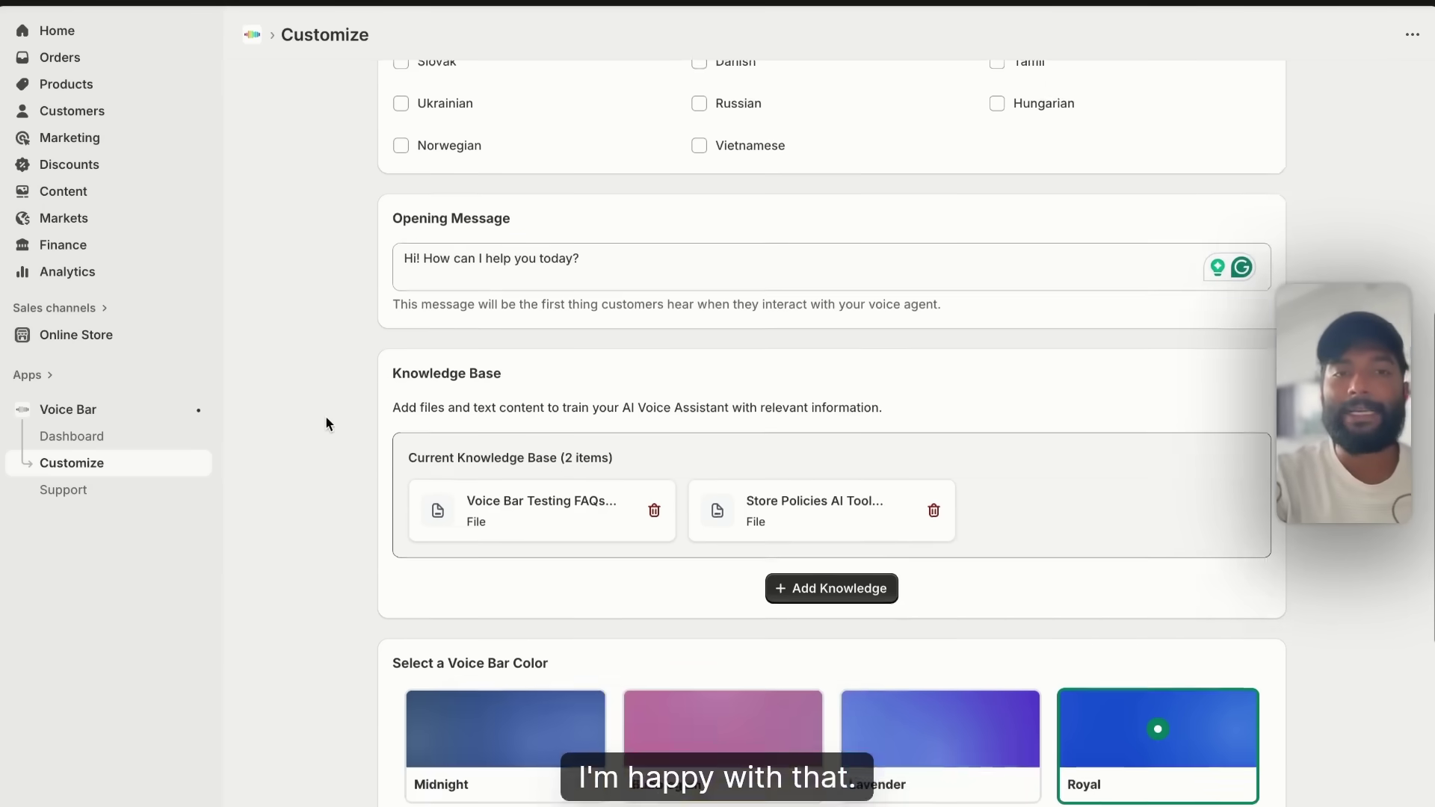
{"action": "scroll", "coordinate": [325, 417], "scroll_direction": "down", "scroll_amount": 5}
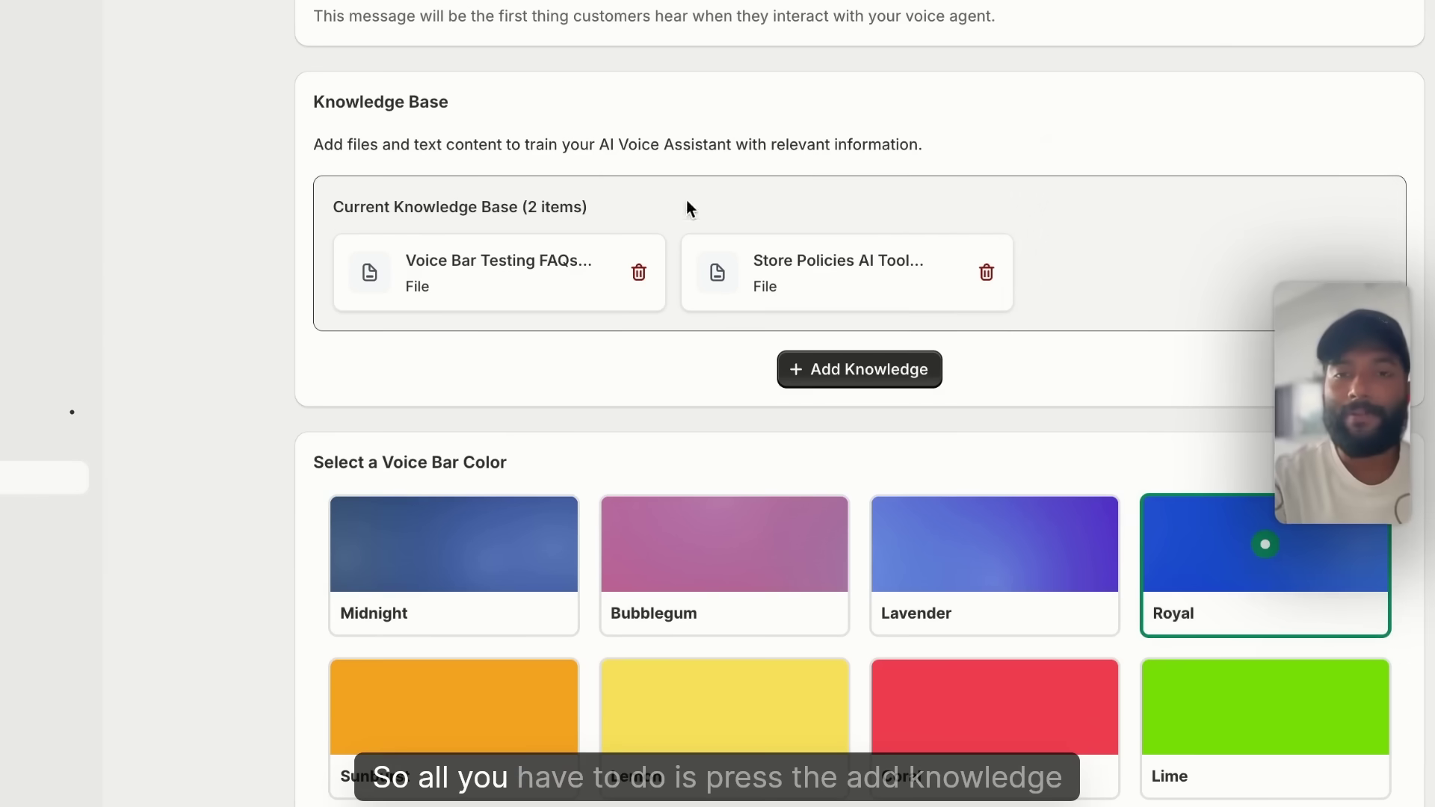
Choose file upload for new knowledge and preview the Voice Bar Testing FAQs text file.
{"action": "left_click", "coordinate": [872, 379]}
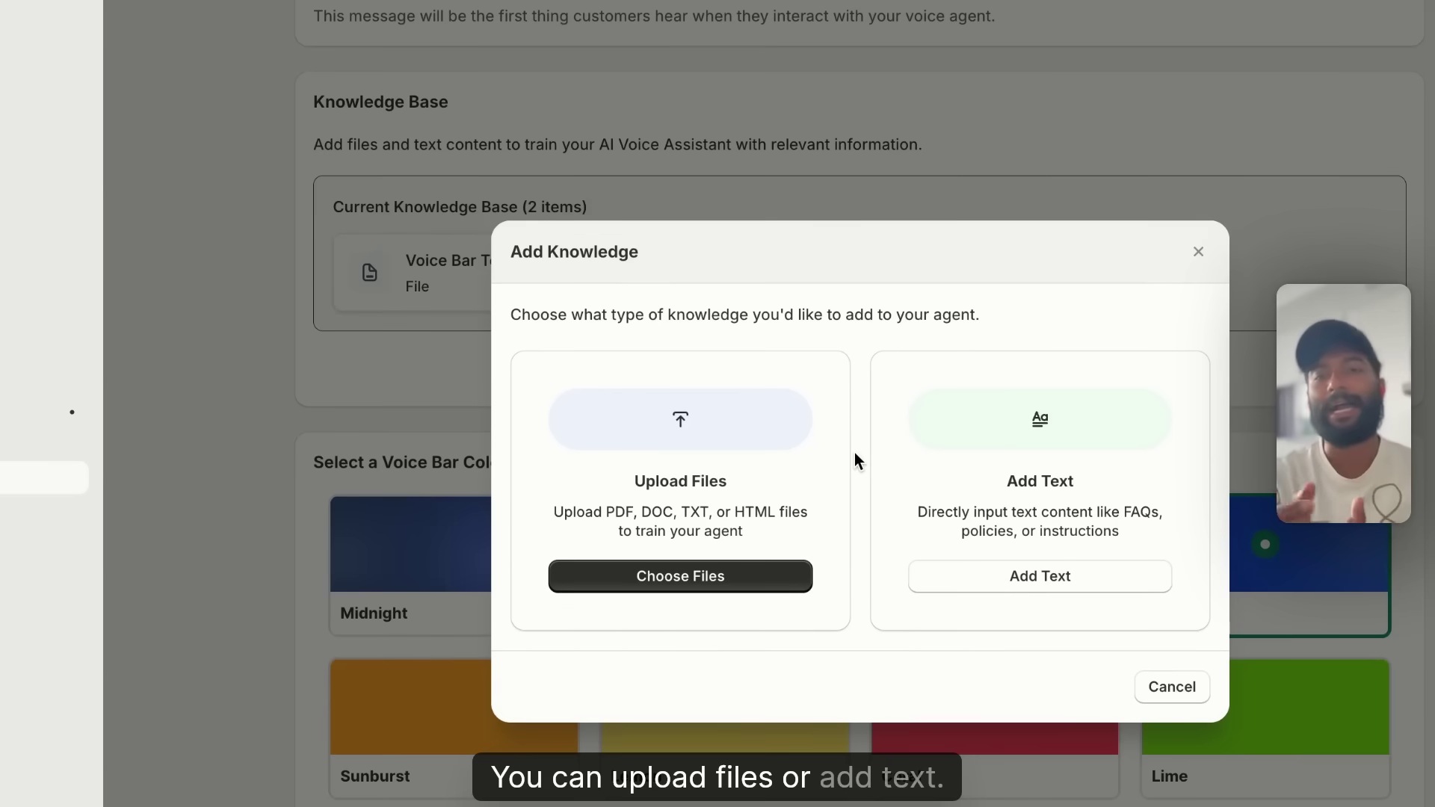
{"action": "left_click", "coordinate": [749, 586]}
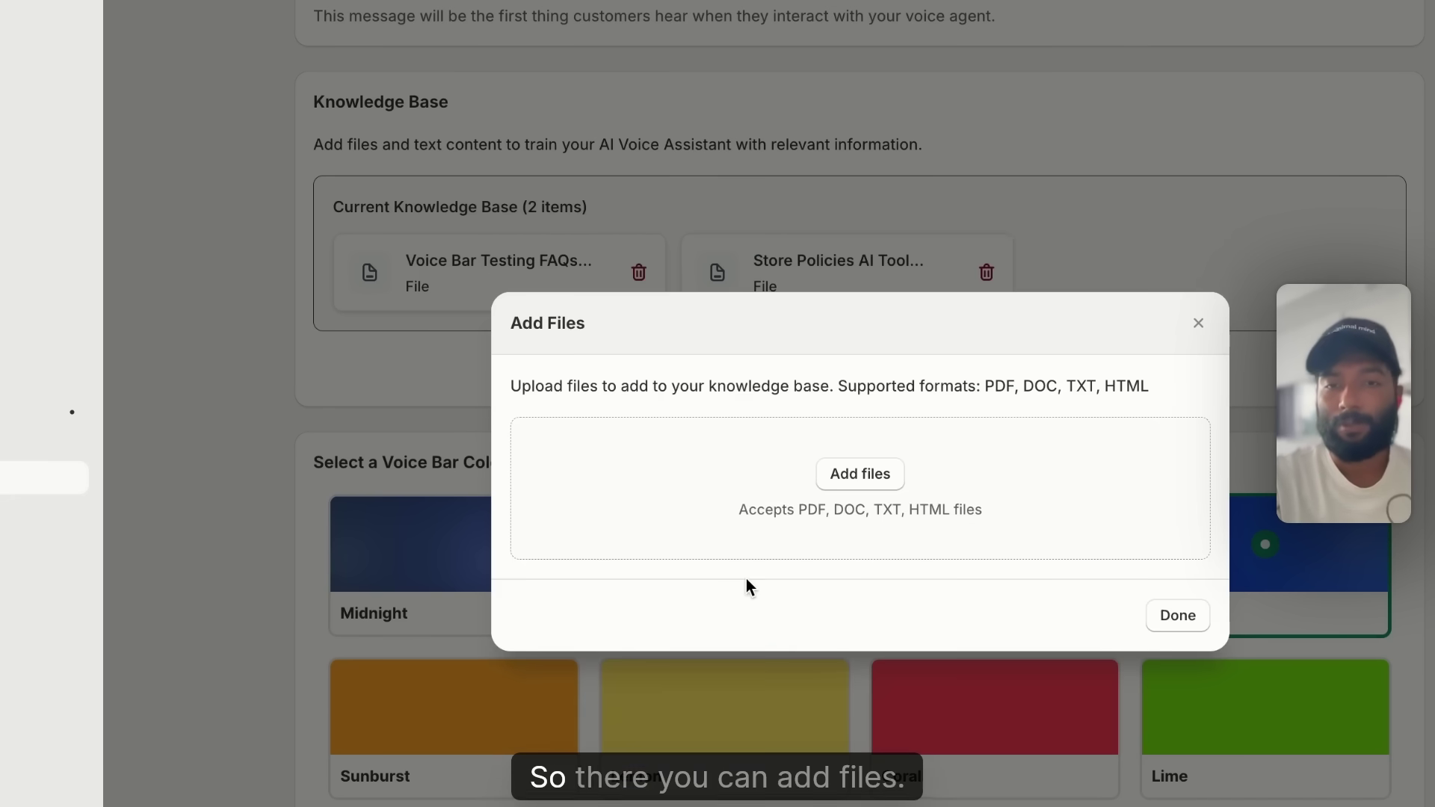
{"action": "left_click", "coordinate": [838, 480]}
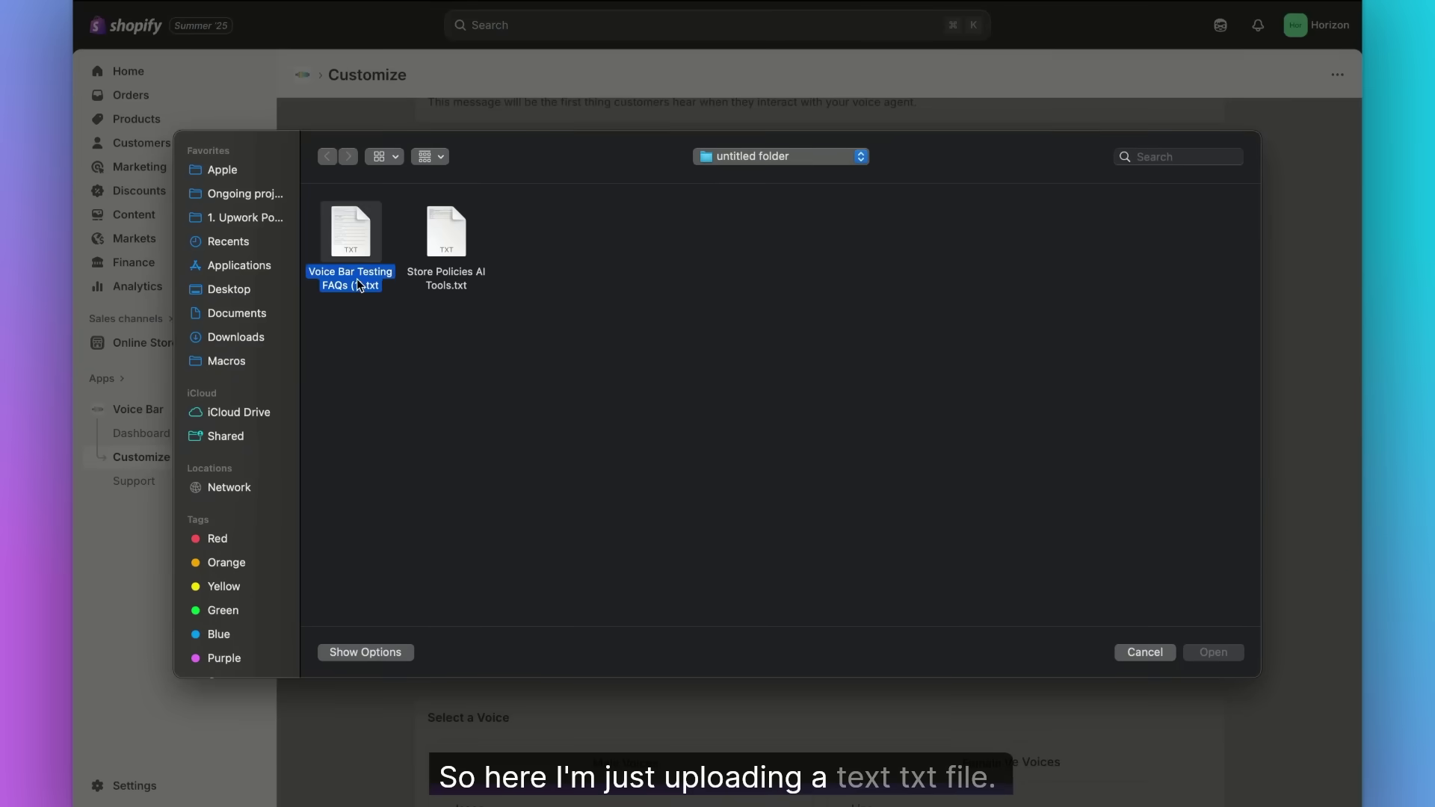
{"action": "key", "text": "space"}
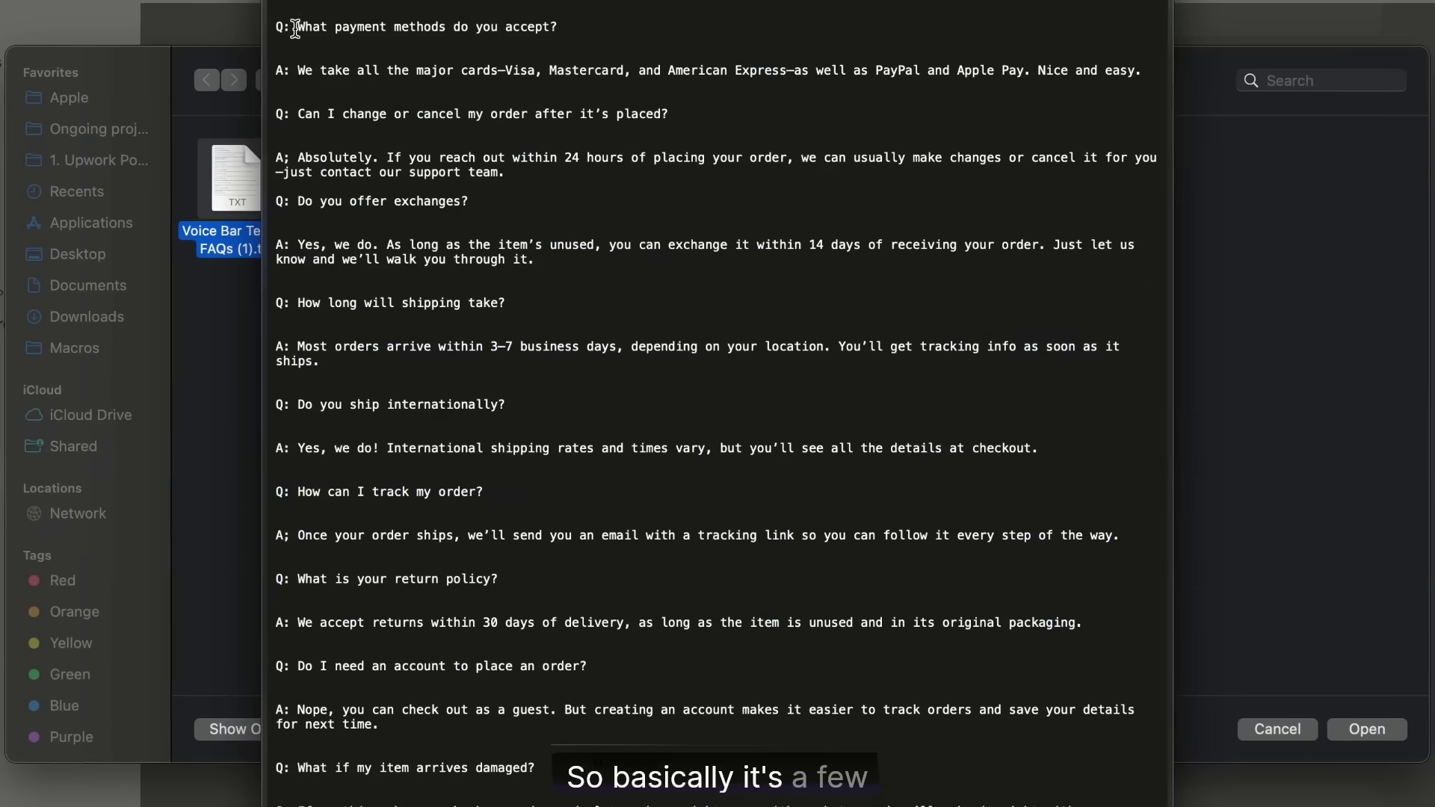
{"action": "left_click_drag", "start_coordinate": [294, 25], "coordinate": [581, 25]}
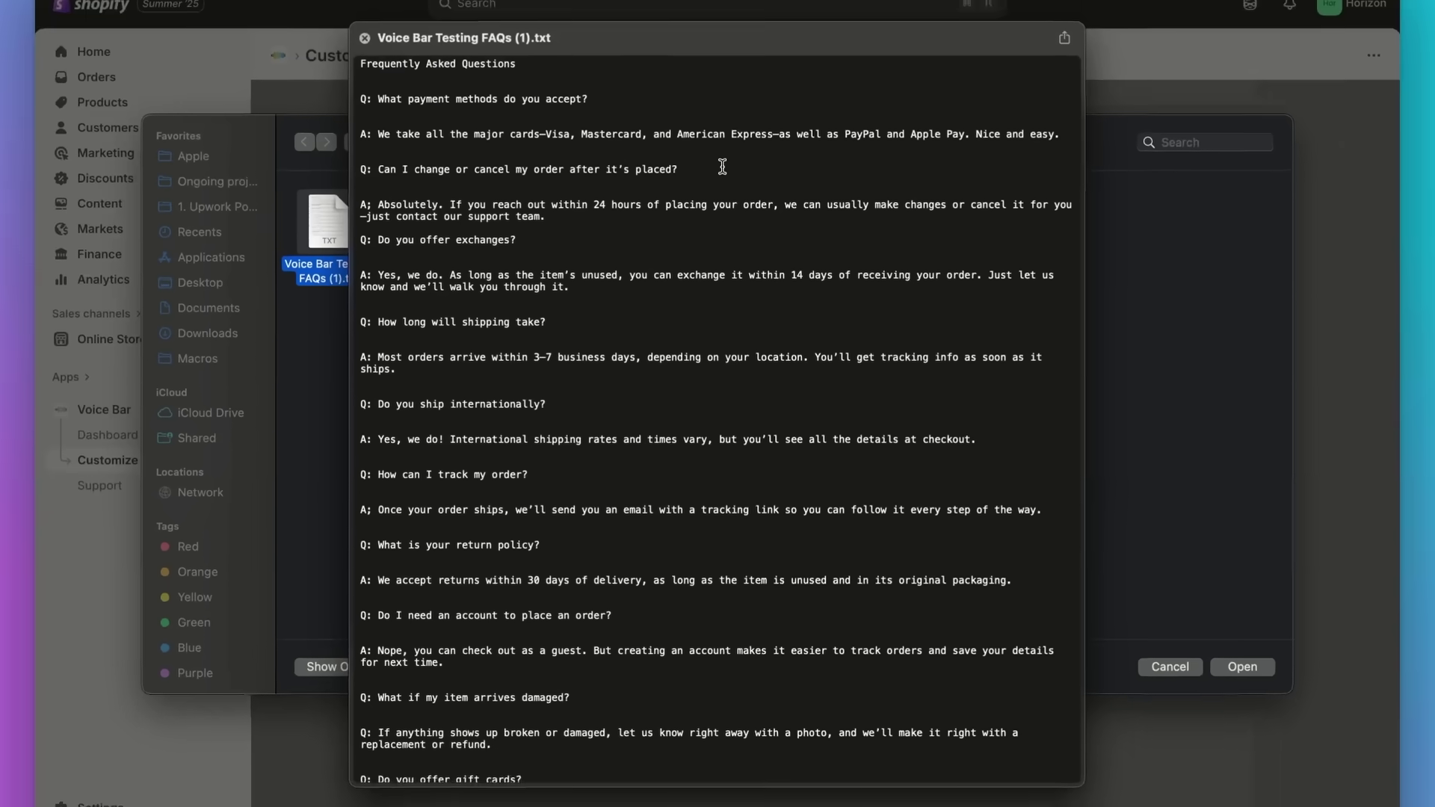
{"action": "key", "text": "space"}
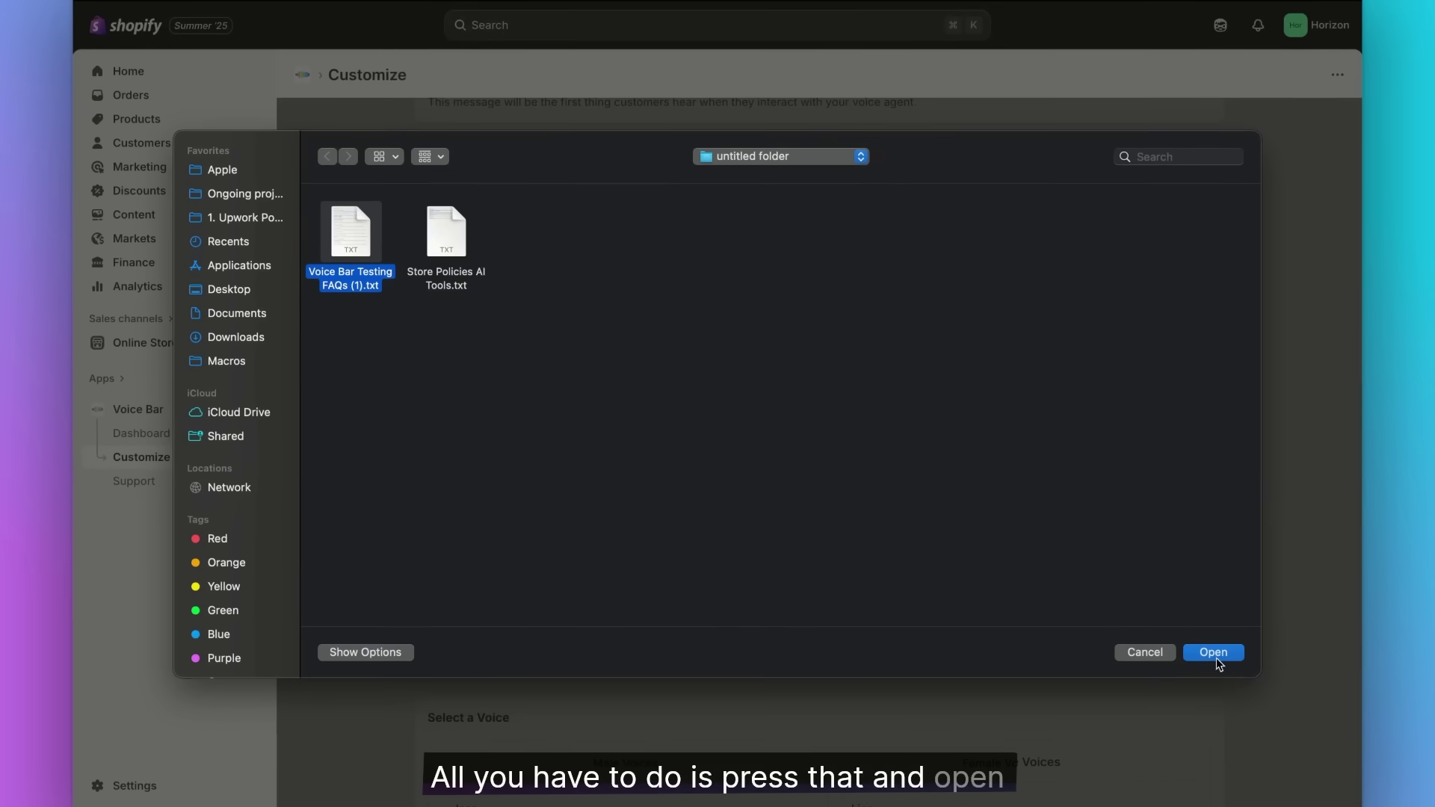
Upload the FAQ file so the knowledge base lists three items.
{"action": "left_click", "coordinate": [1215, 652]}
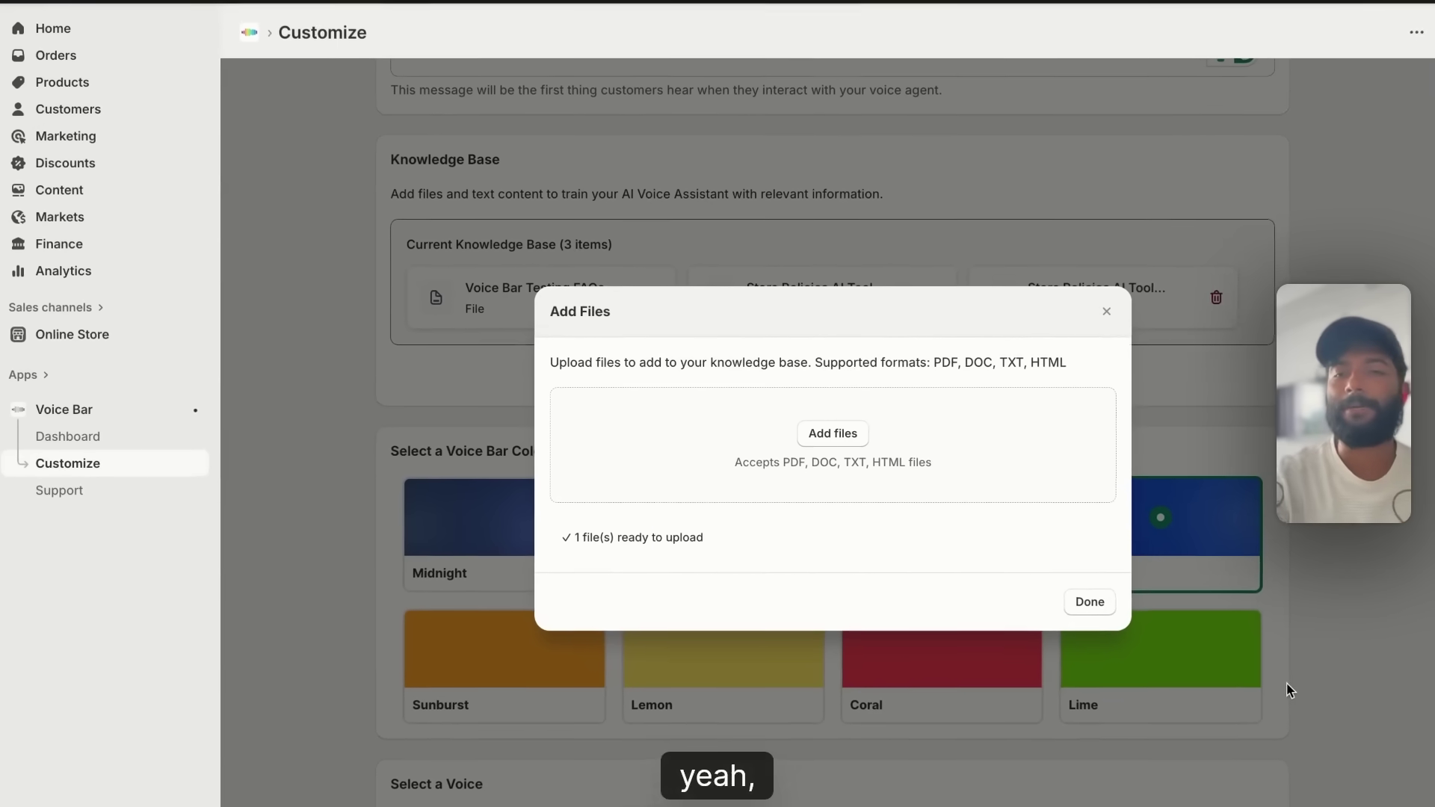
{"action": "left_click", "coordinate": [1092, 604]}
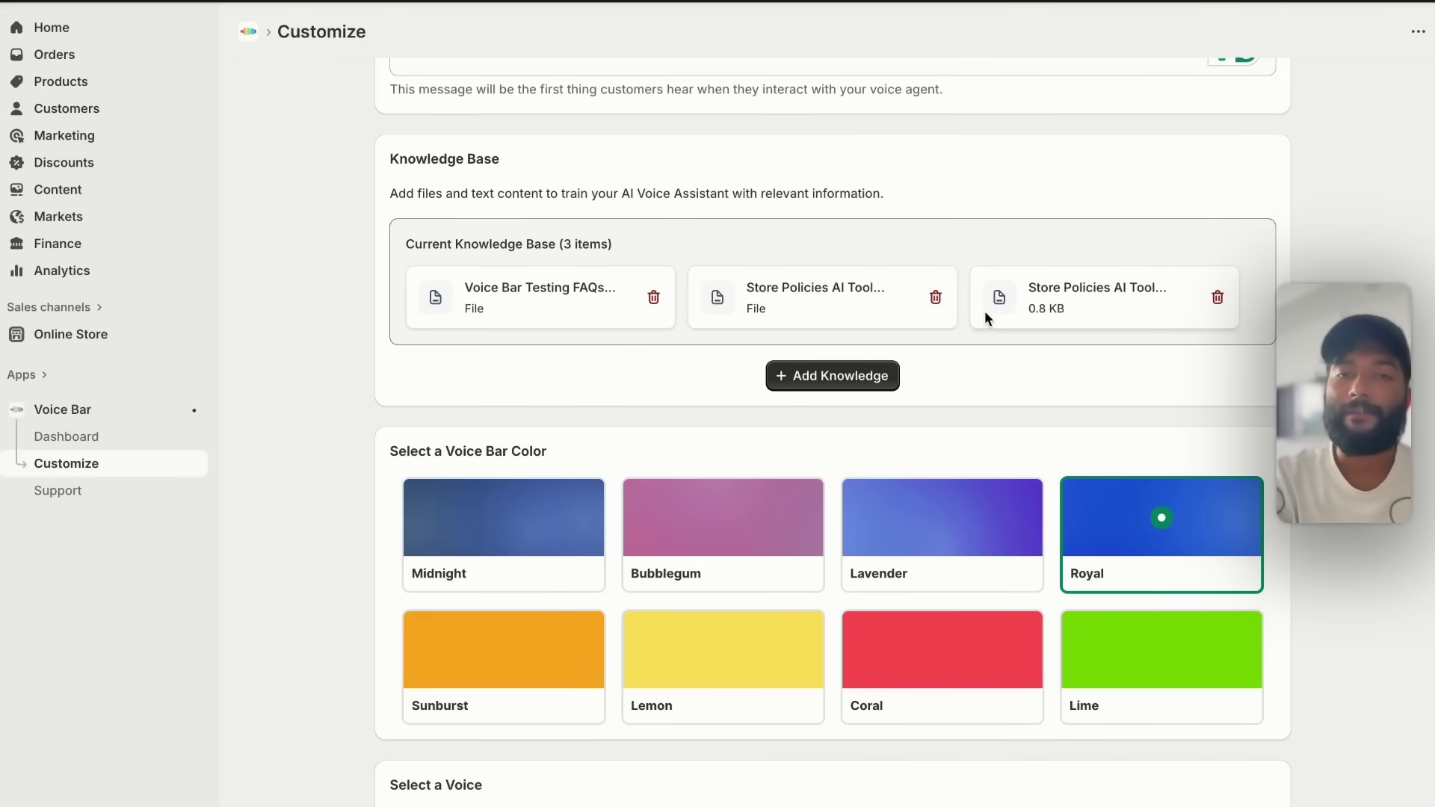
{"action": "scroll", "coordinate": [985, 311], "scroll_direction": "down", "scroll_amount": 2}
{"action": "scroll", "coordinate": [985, 311], "scroll_direction": "down", "scroll_amount": 3}
{"action": "scroll", "coordinate": [985, 311], "scroll_direction": "down", "scroll_amount": 1}
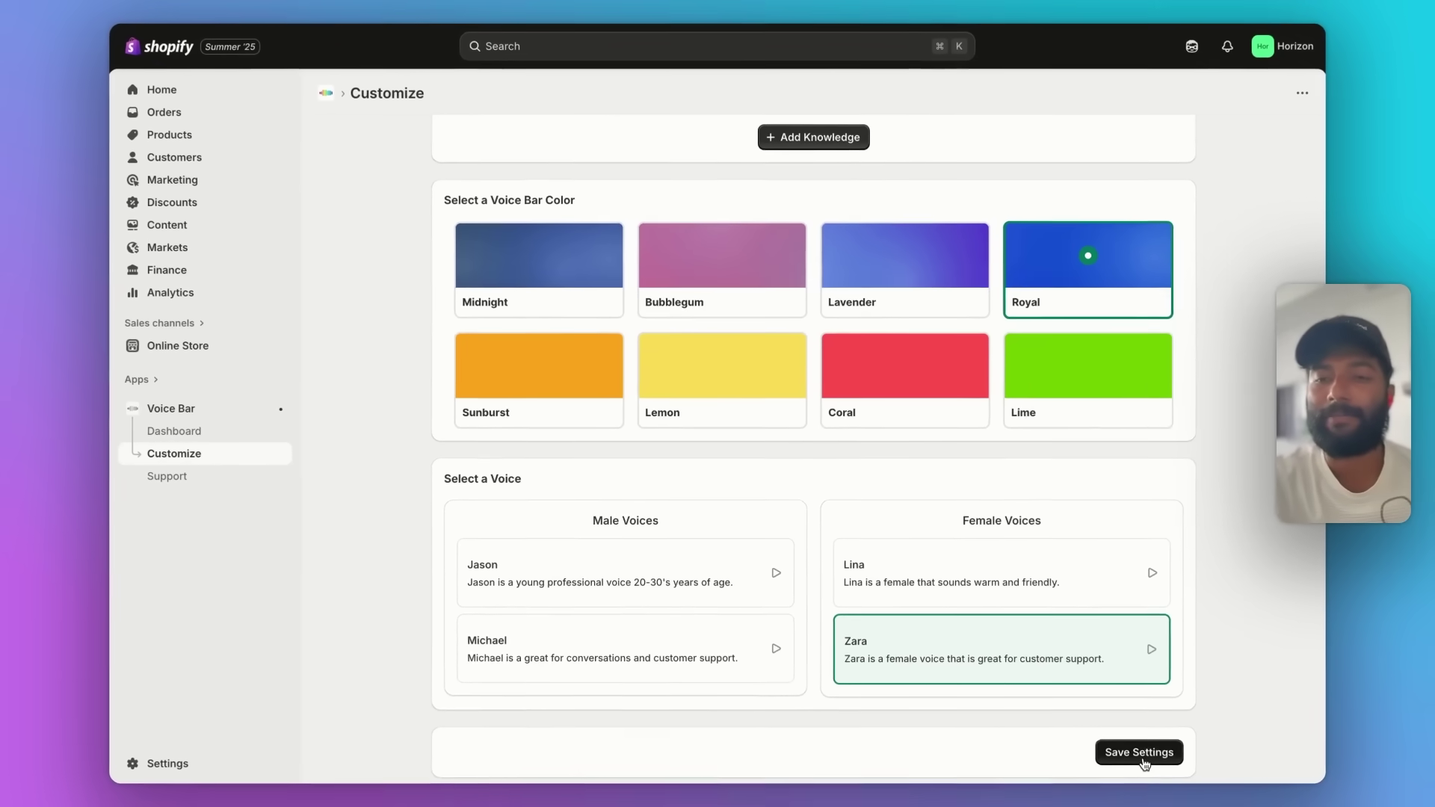
Save the voice bar settings with Royal colour and Zara voice, confirming success.
{"action": "left_click", "coordinate": [1143, 758]}
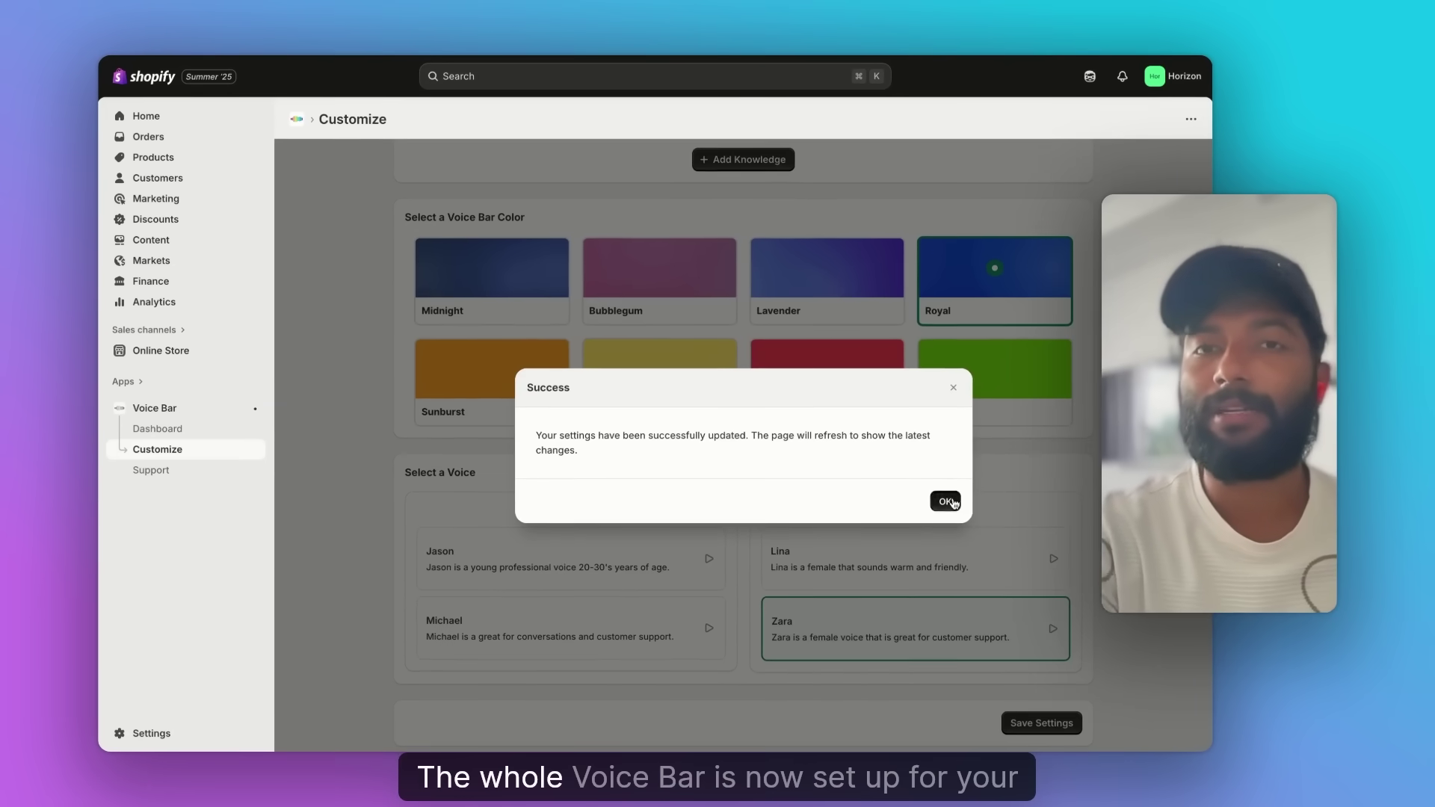
{"action": "left_click", "coordinate": [945, 500]}
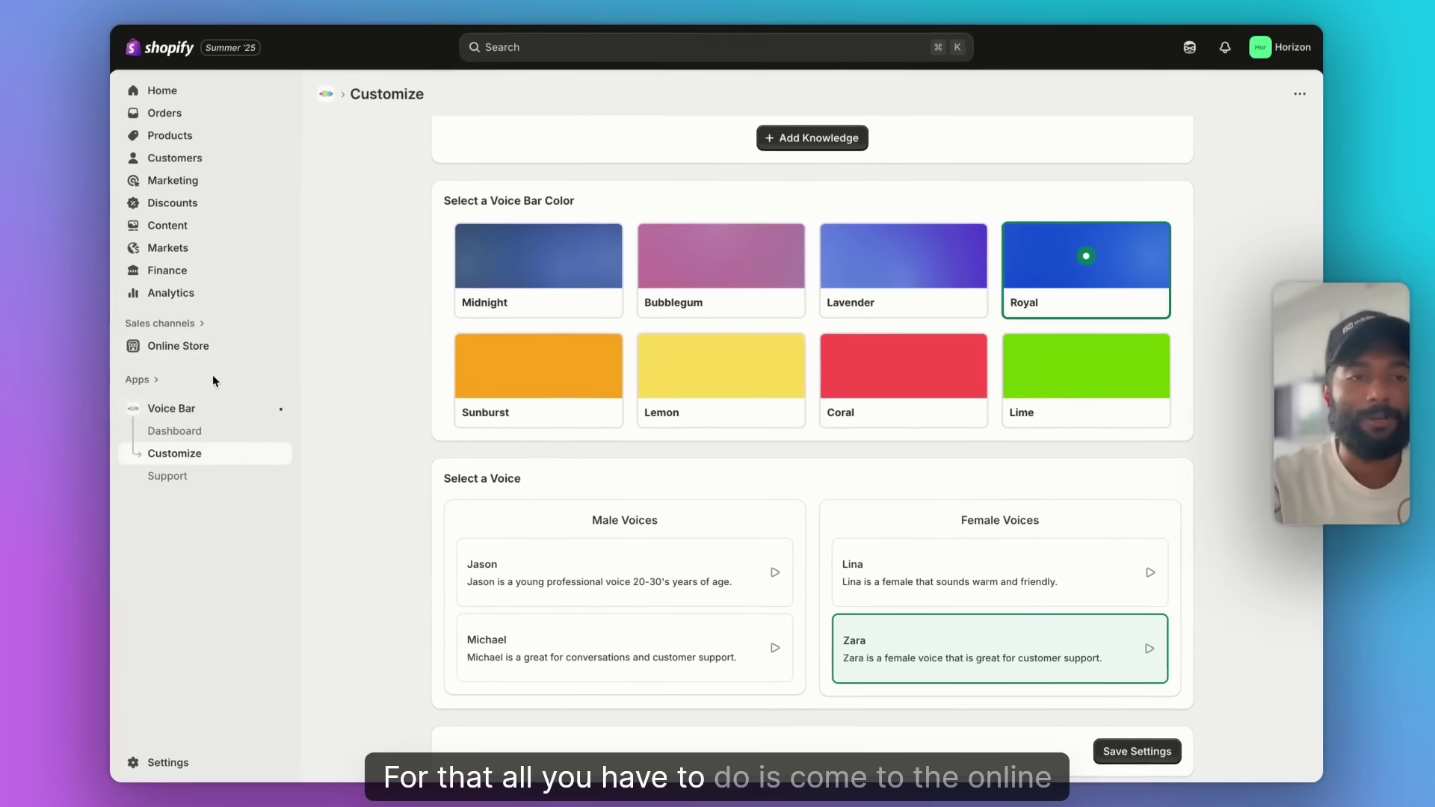
Go to Online Store Themes and start customizing the Horizon theme.
{"action": "left_click", "coordinate": [202, 347]}
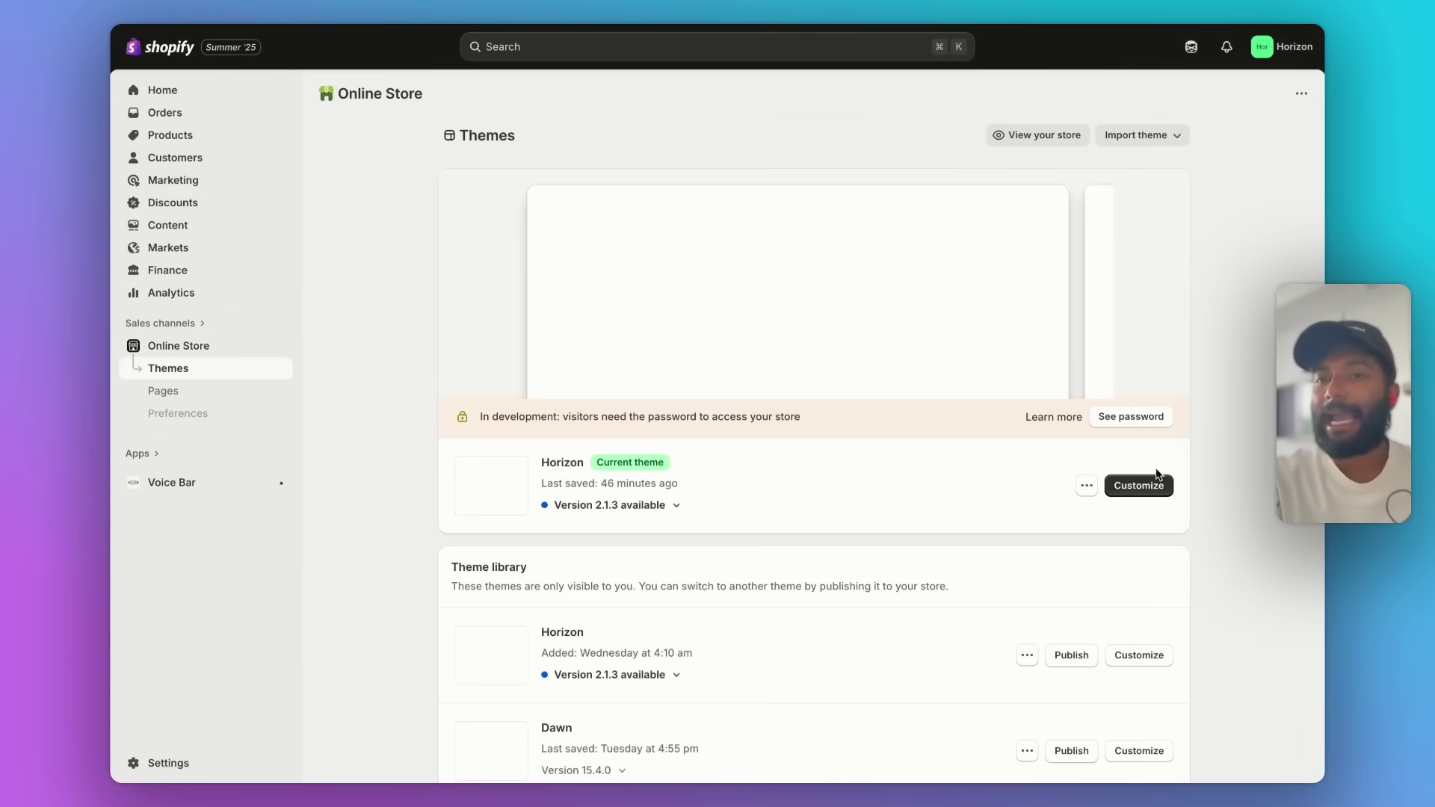
{"action": "left_click", "coordinate": [1139, 485]}
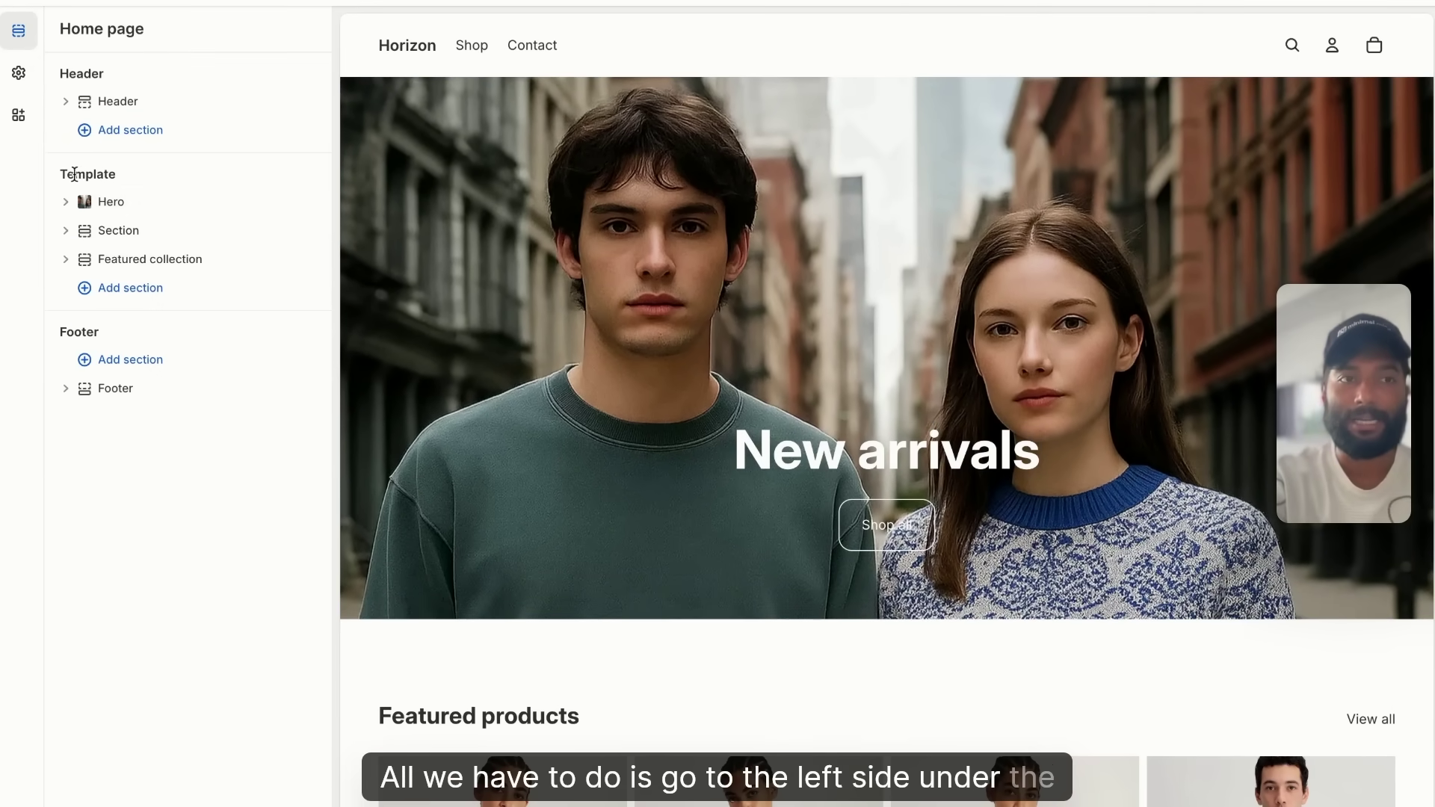
Add the Voice Bar app section to the homepage template below the hero.
{"action": "left_click", "coordinate": [125, 290]}
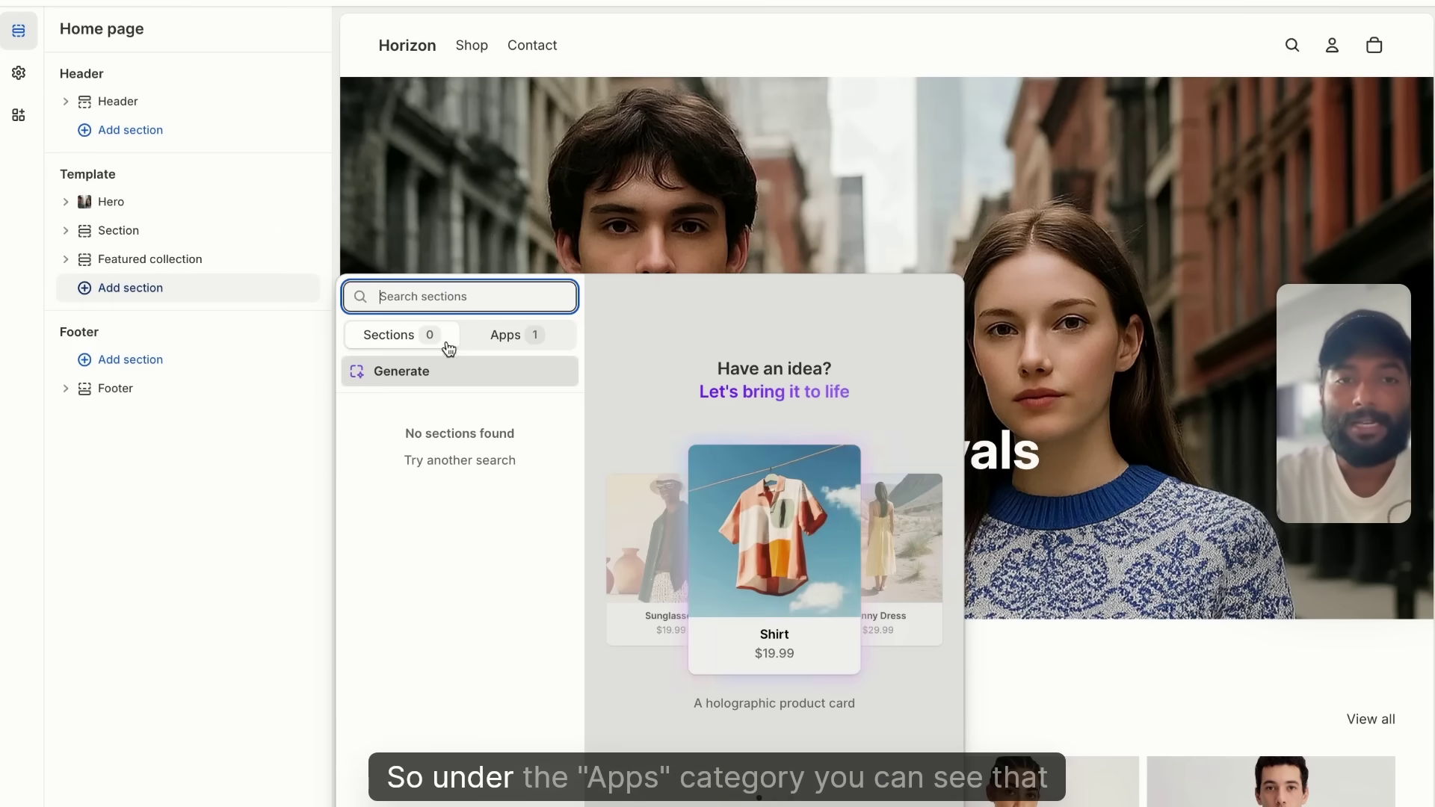
{"action": "left_click", "coordinate": [510, 336]}
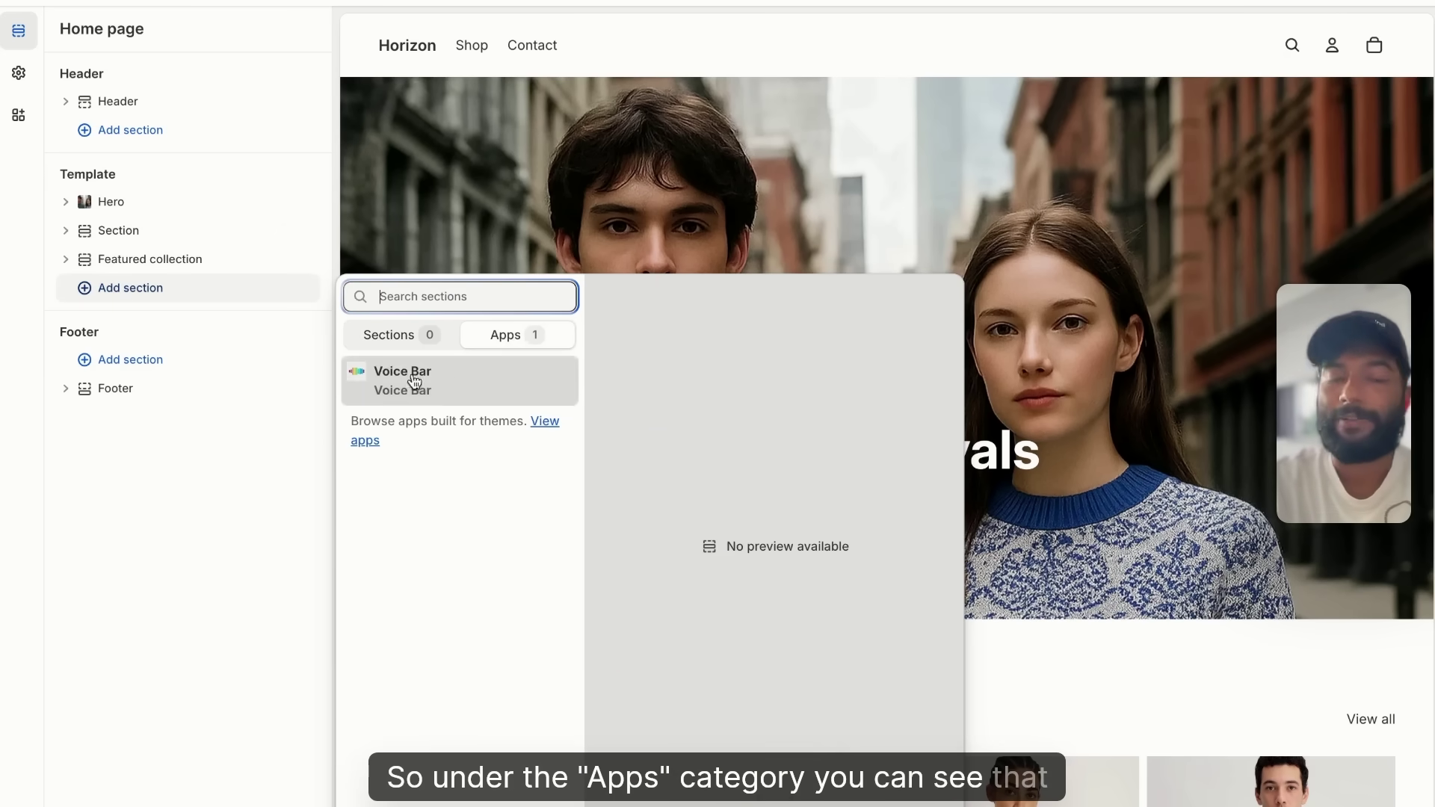
{"action": "mouse_move", "coordinate": [432, 381]}
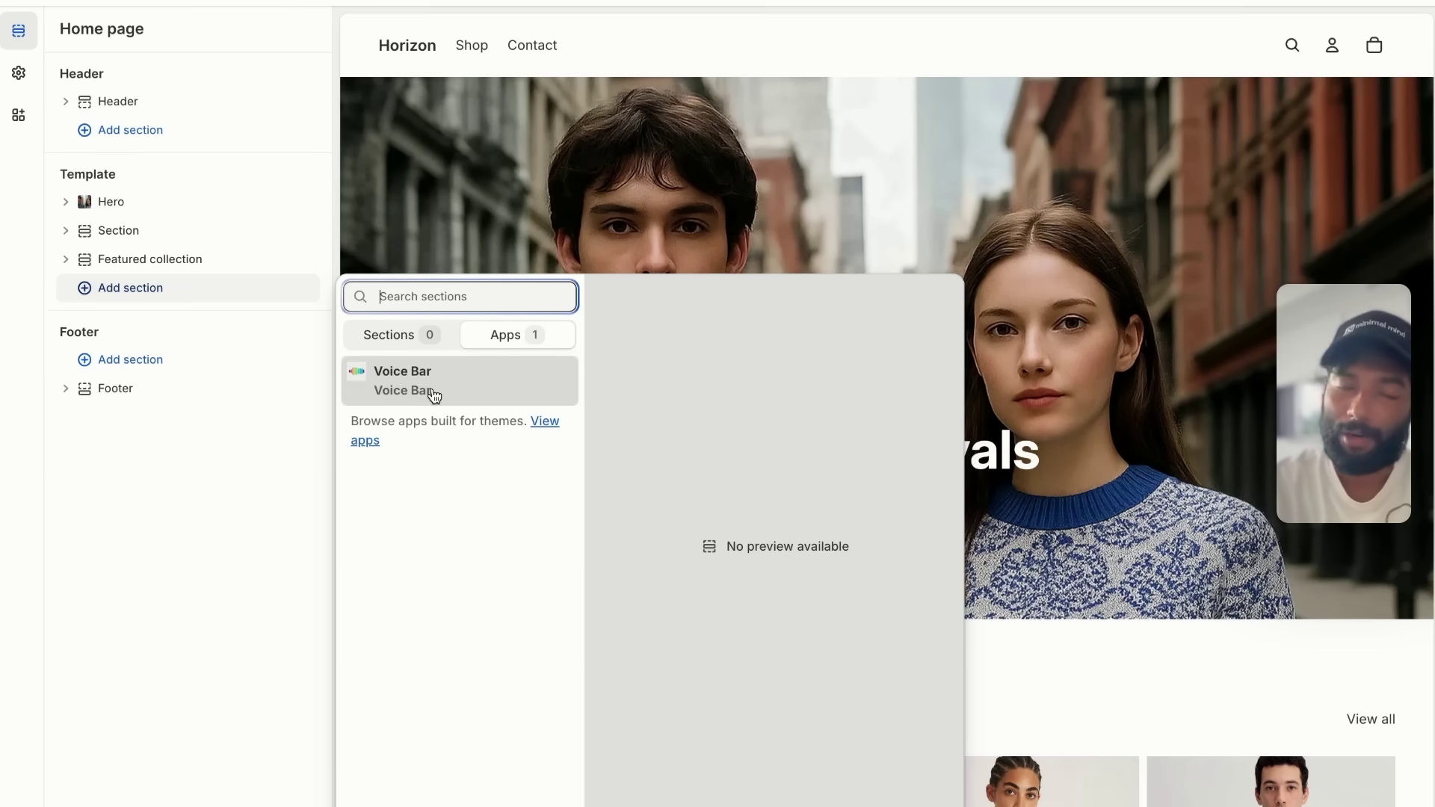
{"action": "left_click", "coordinate": [436, 391]}
{"action": "scroll", "coordinate": [391, 559], "scroll_direction": "down", "scroll_amount": 3}
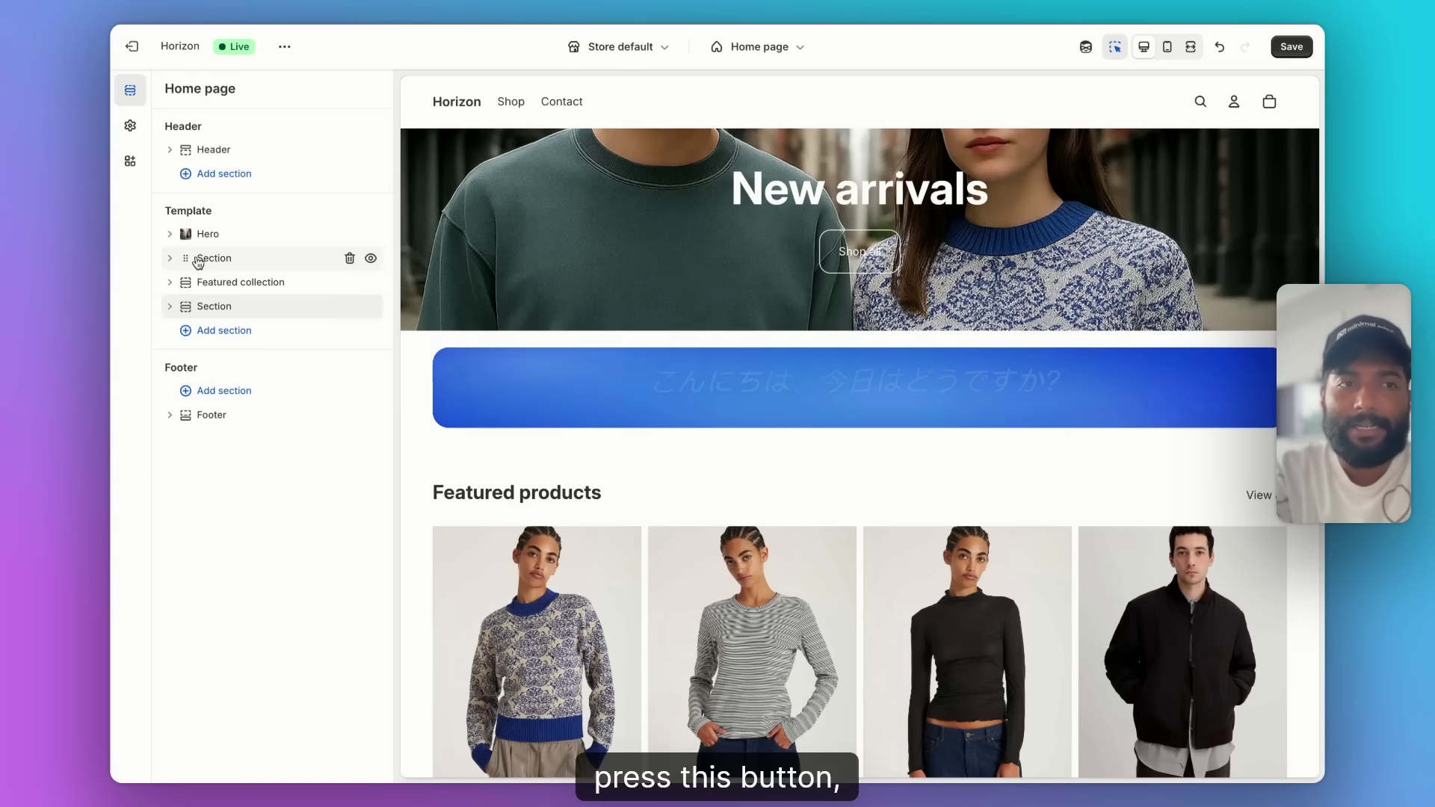
Move the Voice Bar section below Featured collection in the homepage section tree.
{"action": "left_click", "coordinate": [191, 313]}
{"action": "left_click", "coordinate": [165, 89]}
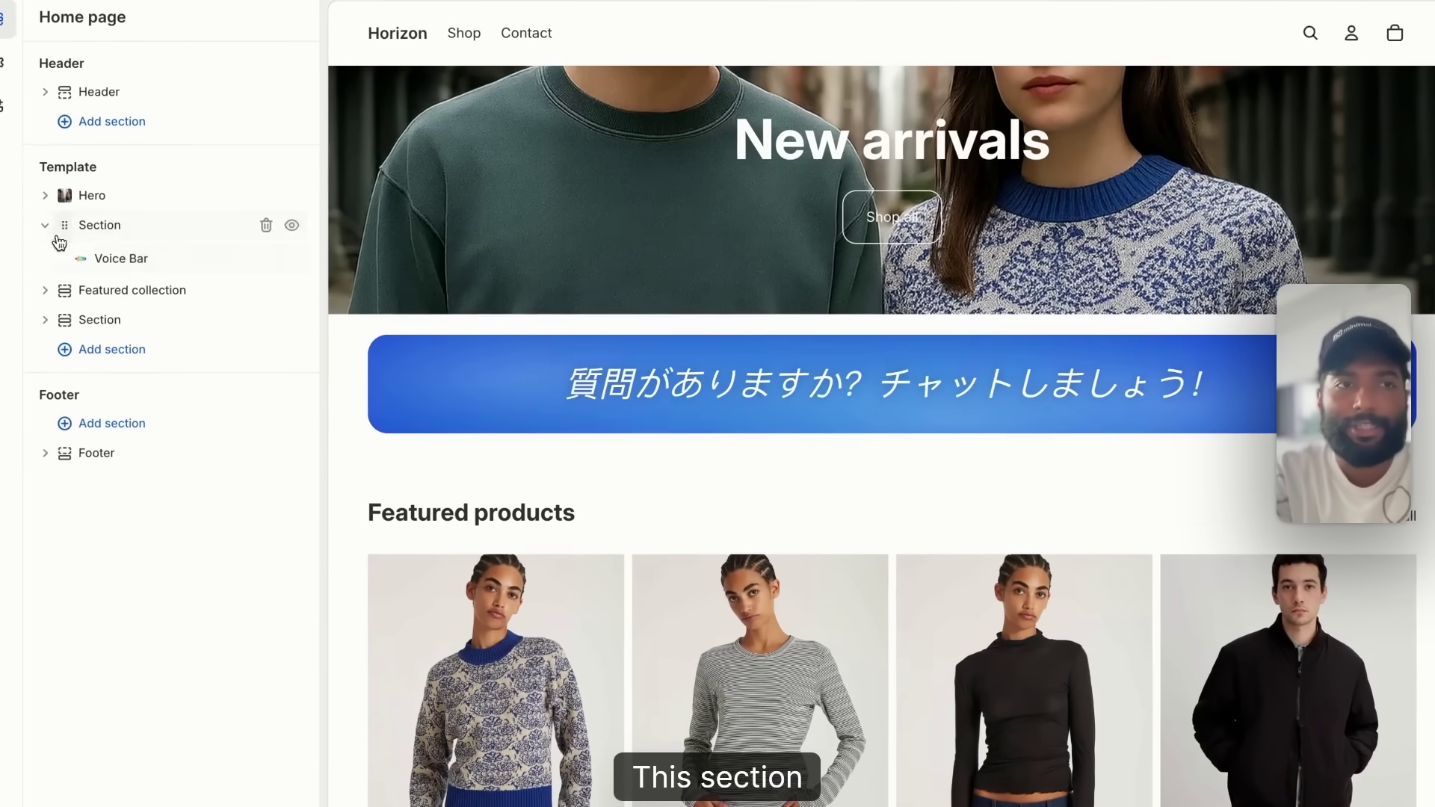
{"action": "left_click", "coordinate": [61, 229]}
{"action": "left_click_drag", "start_coordinate": [79, 229], "coordinate": [81, 292]}
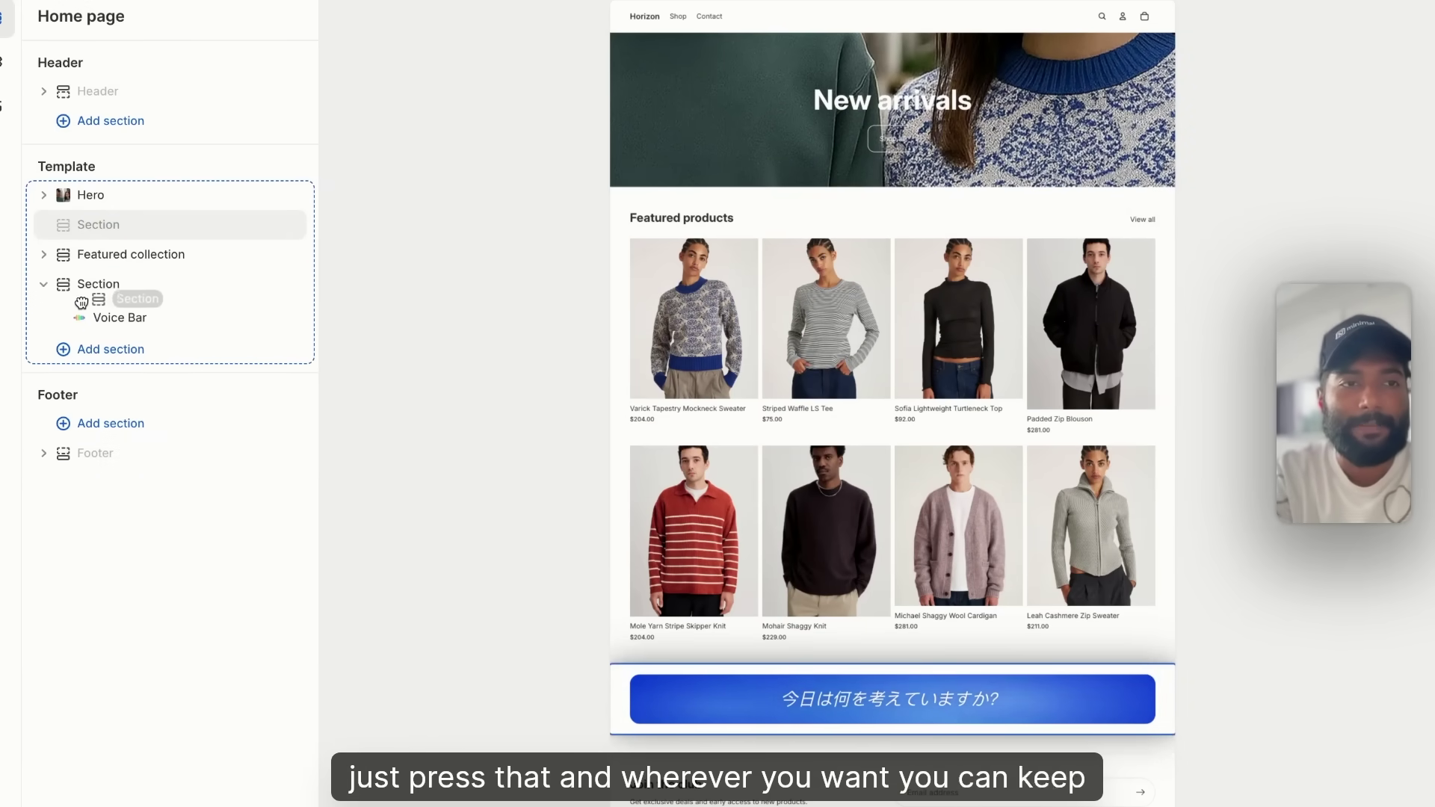
{"action": "left_click_drag", "start_coordinate": [81, 292], "coordinate": [81, 326]}
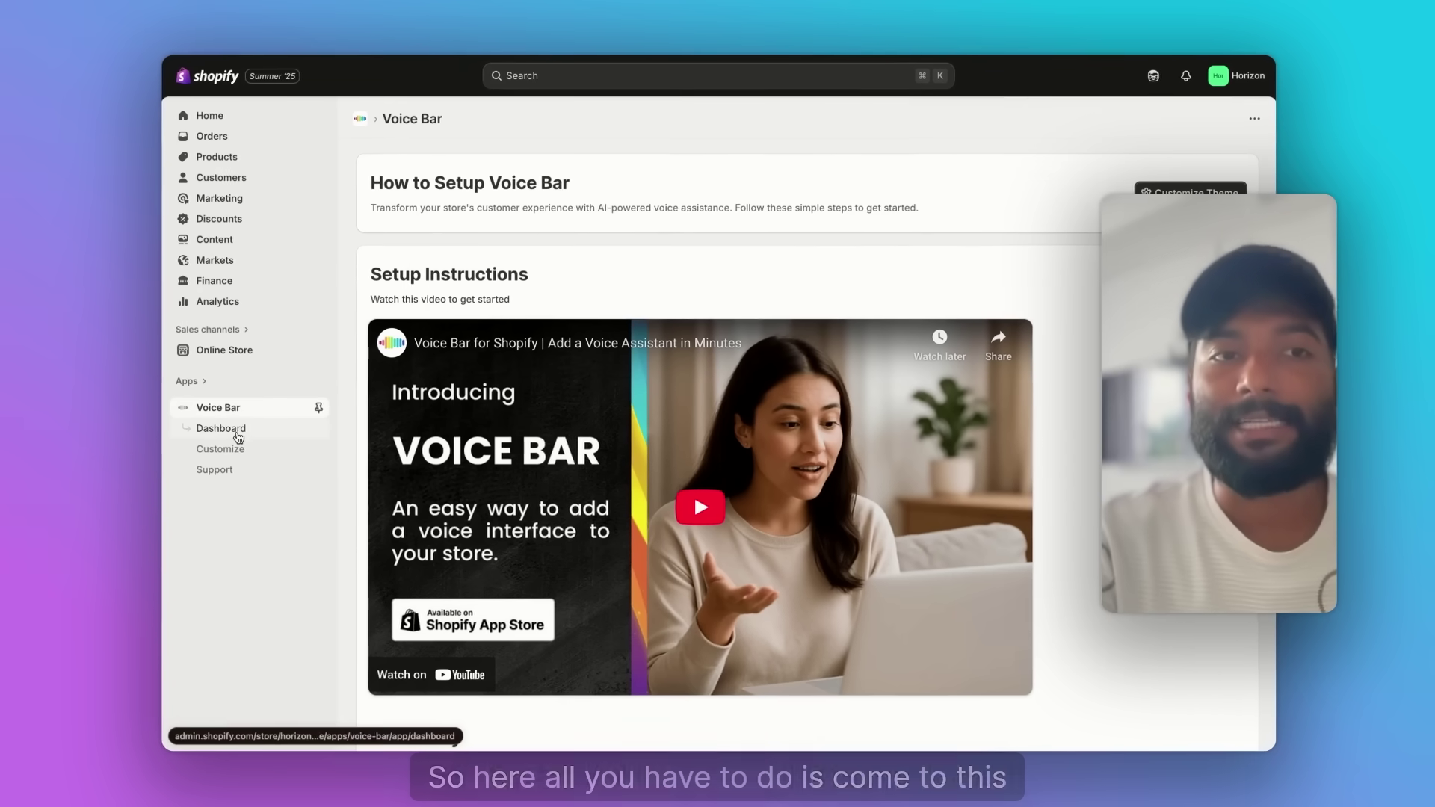
On the Voice Bar dashboard, review the Aug 24, 01:25 PM shipping-and-returns conversation details.
{"action": "left_click", "coordinate": [221, 429]}
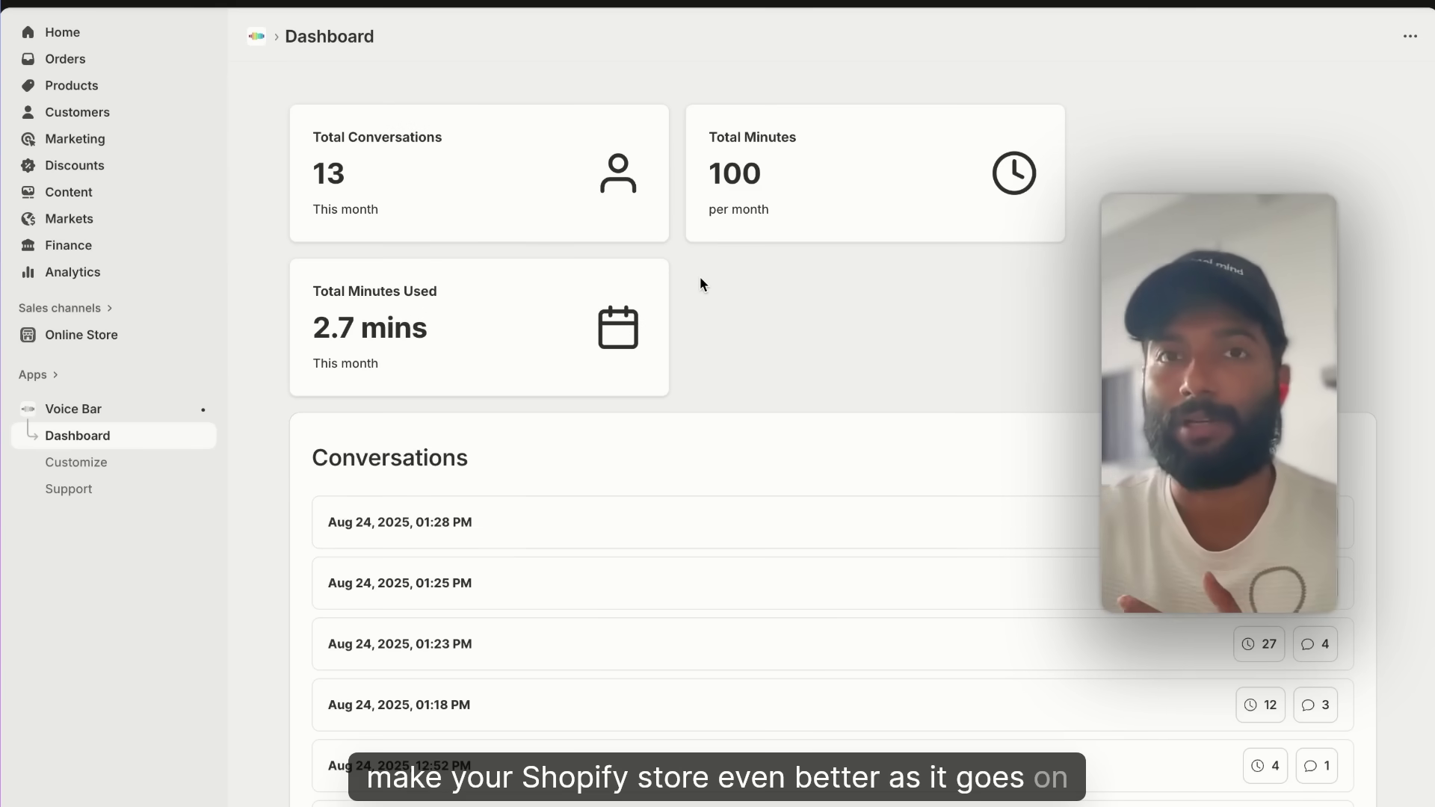
{"action": "scroll", "coordinate": [700, 277], "scroll_direction": "down", "scroll_amount": 5}
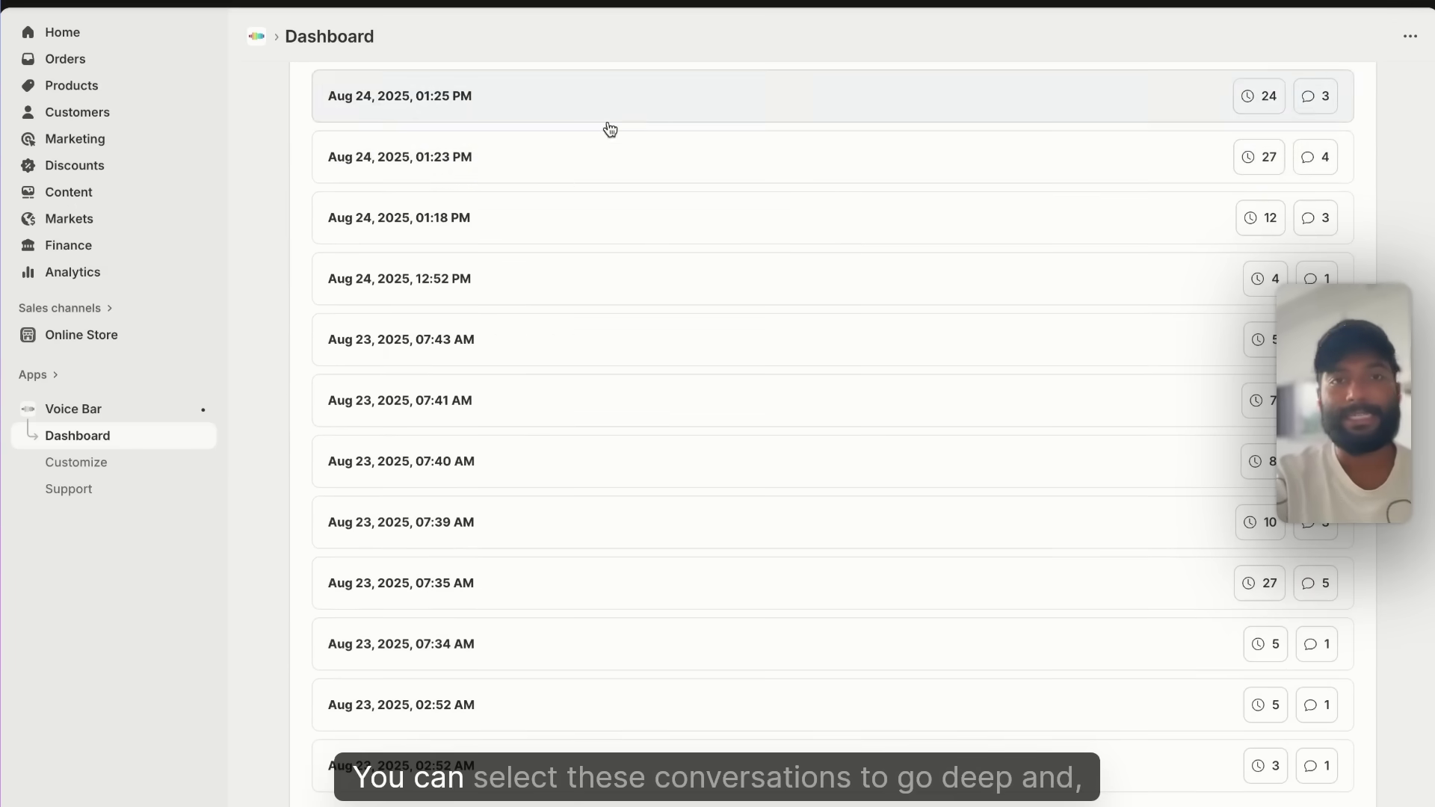
{"action": "left_click", "coordinate": [620, 112]}
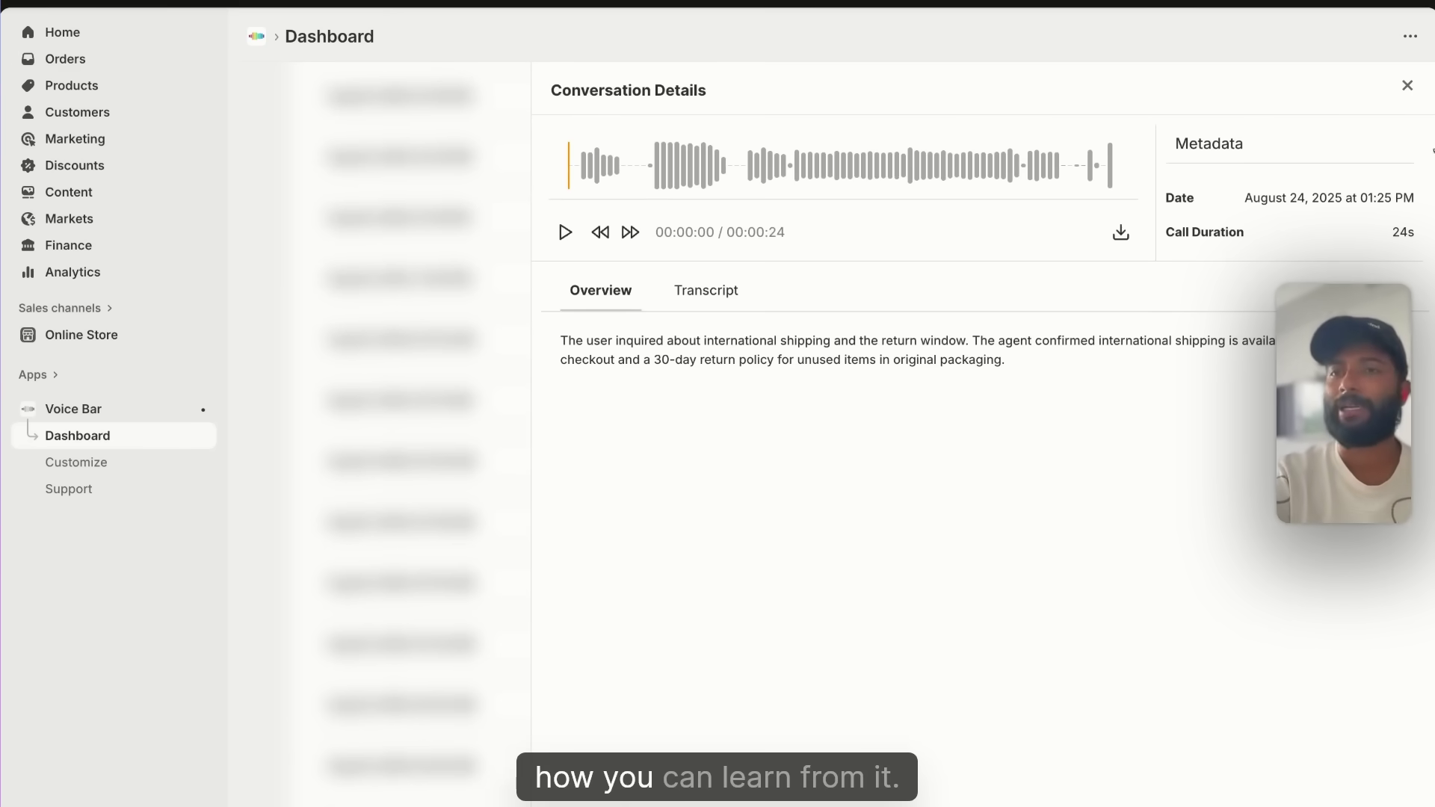
{"action": "left_click", "coordinate": [1408, 86]}
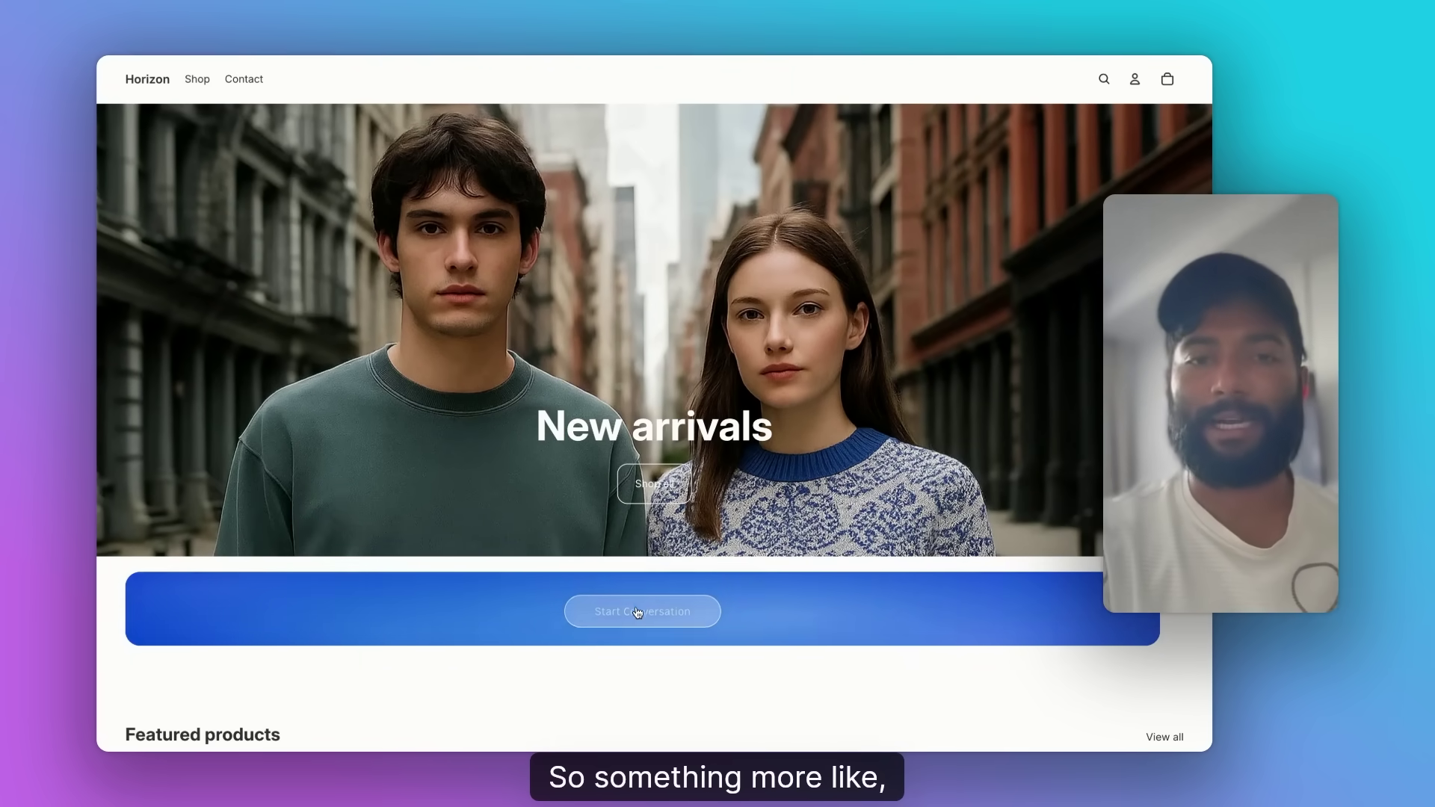
Hold a test voice conversation on the storefront homepage banner, then end it.
{"action": "left_click", "coordinate": [628, 608]}
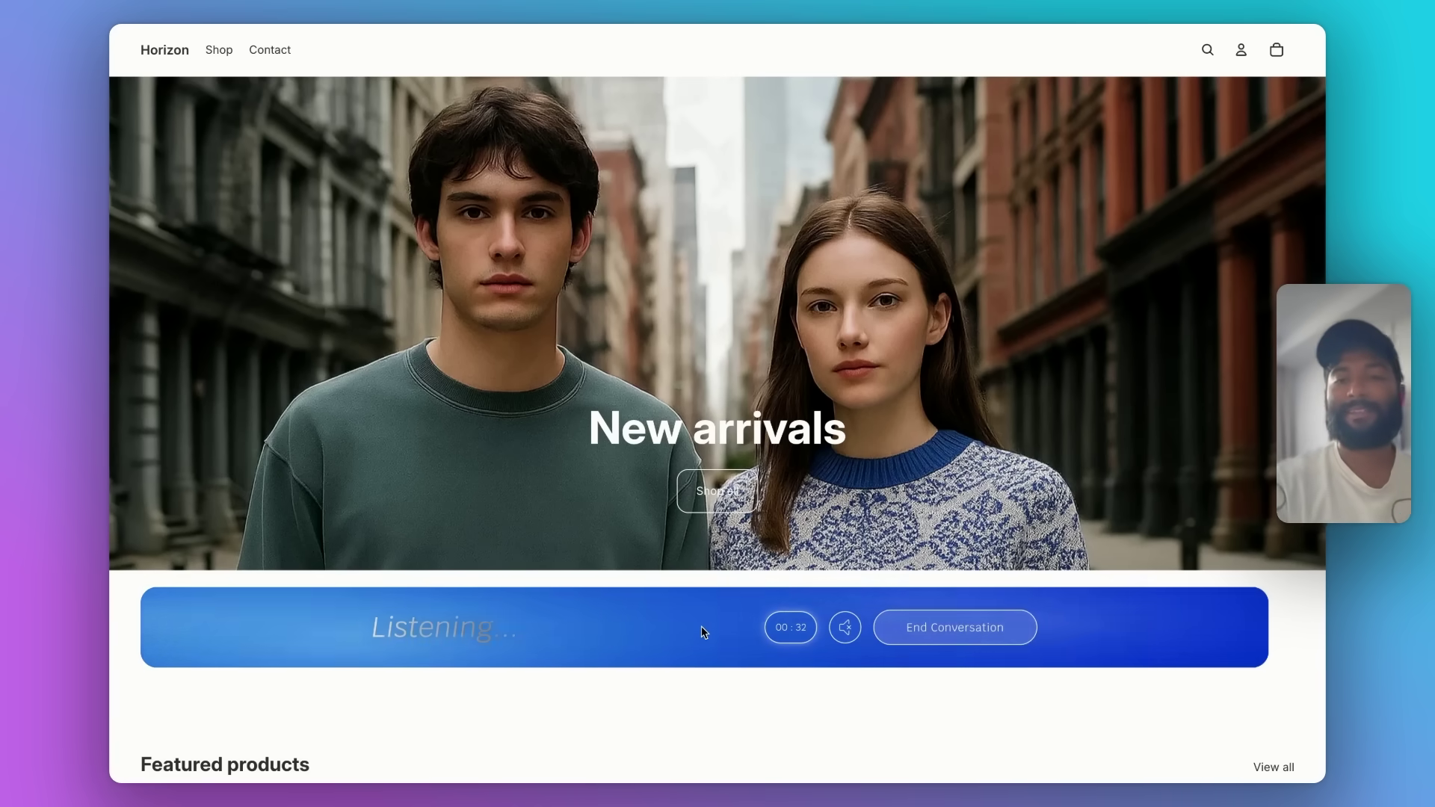
{"action": "left_click", "coordinate": [954, 627]}
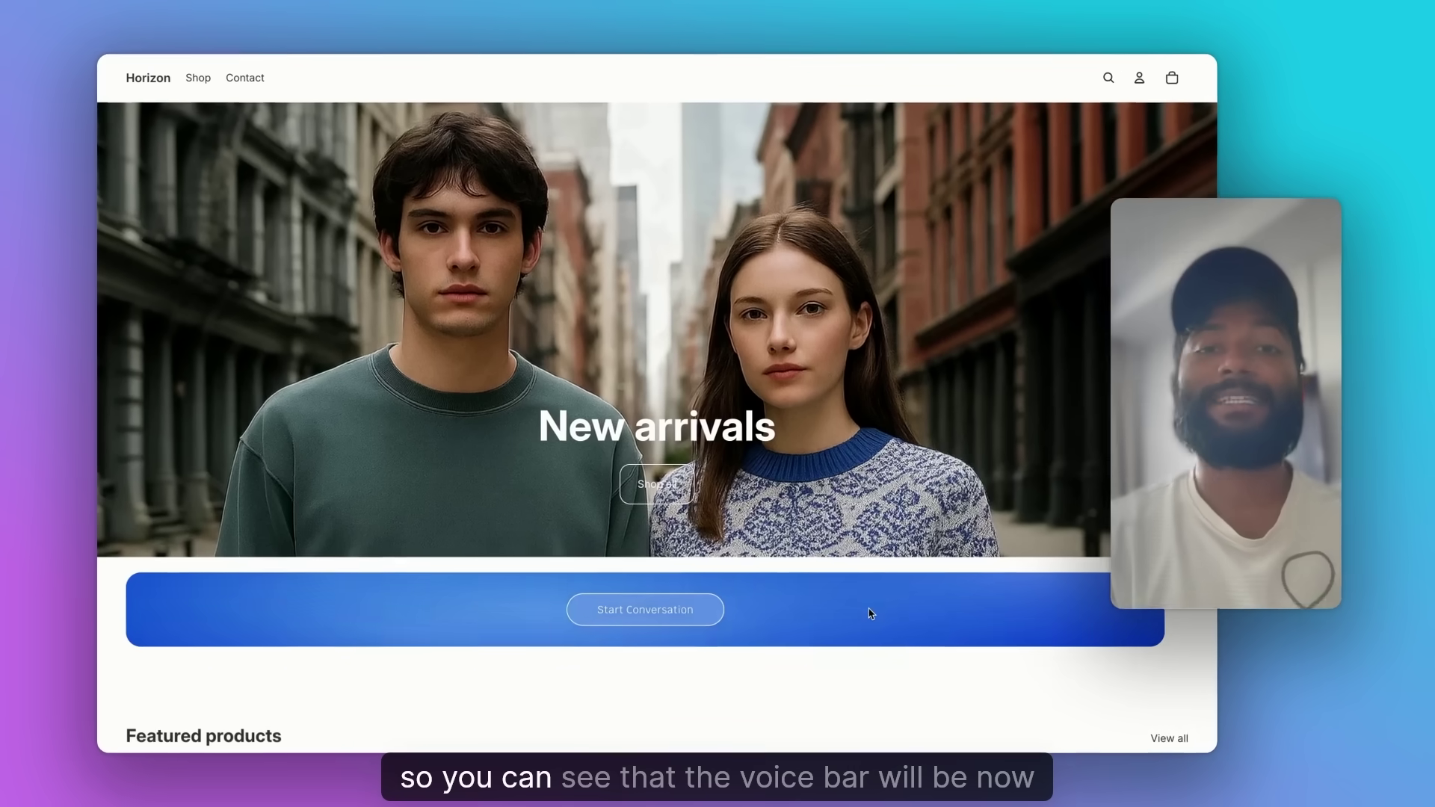